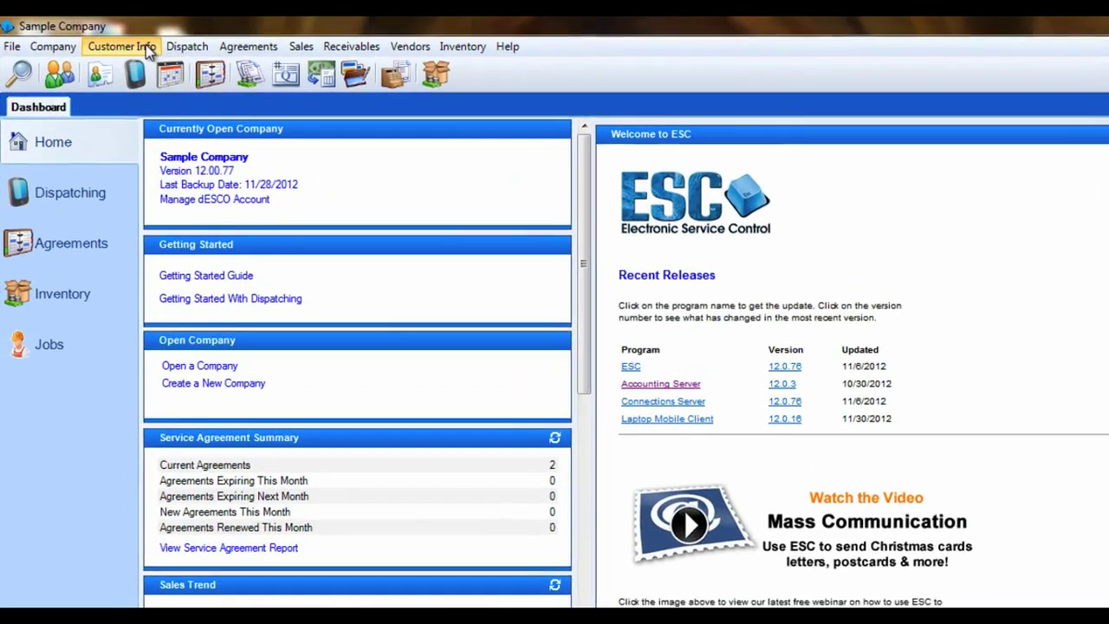
Step: Open the Credit Ratings list from the Customer Info menu
left_click(131, 45)
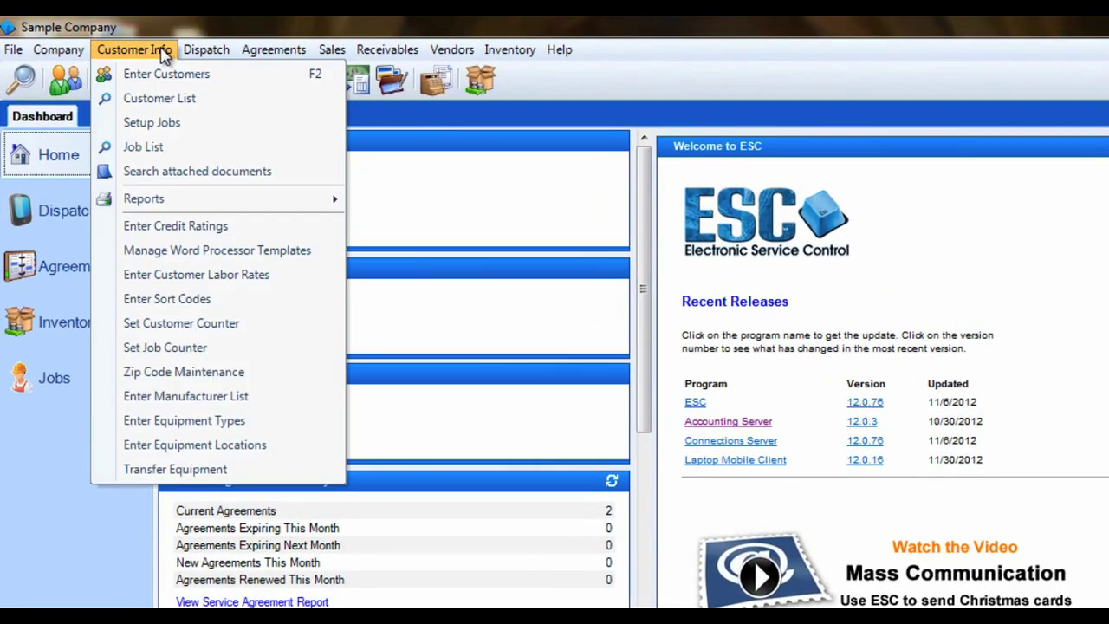
left_click(80, 50)
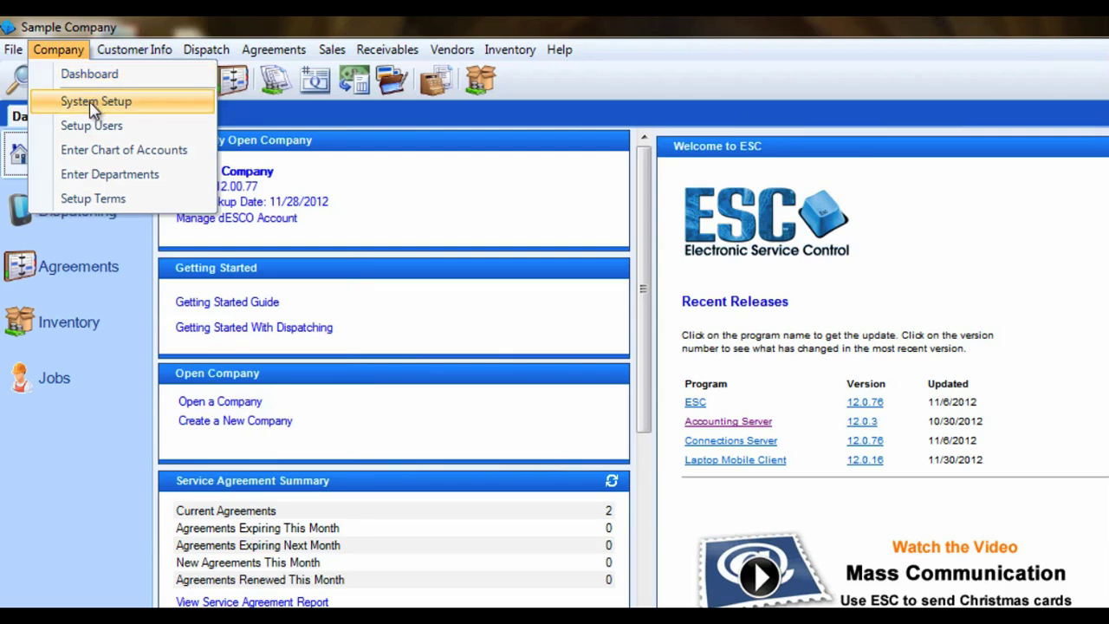
mouse_move(134, 49)
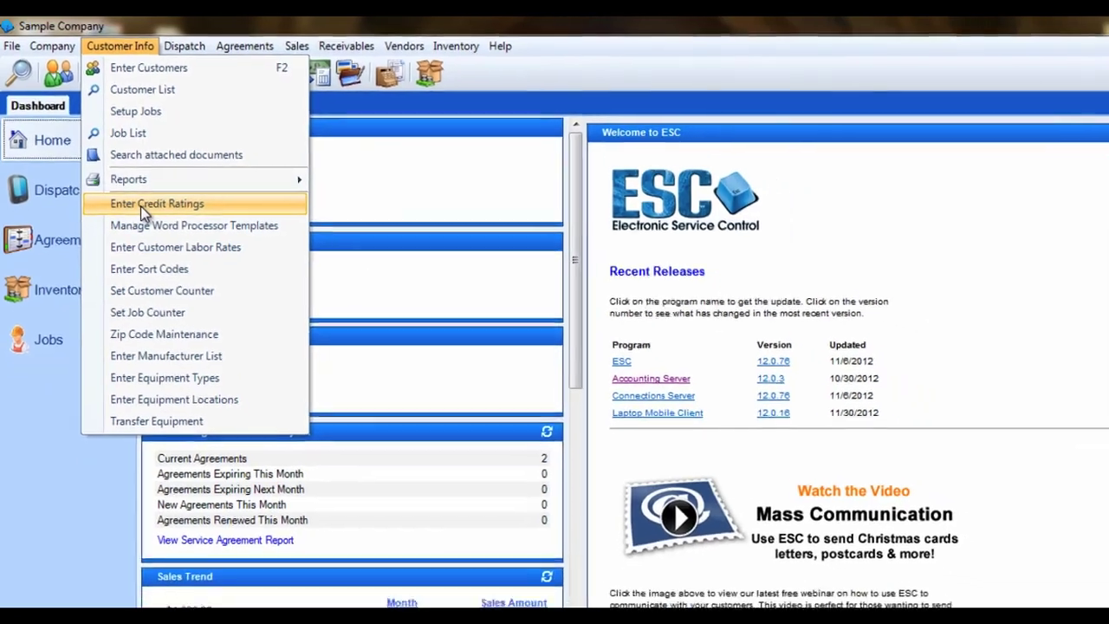
left_click(165, 227)
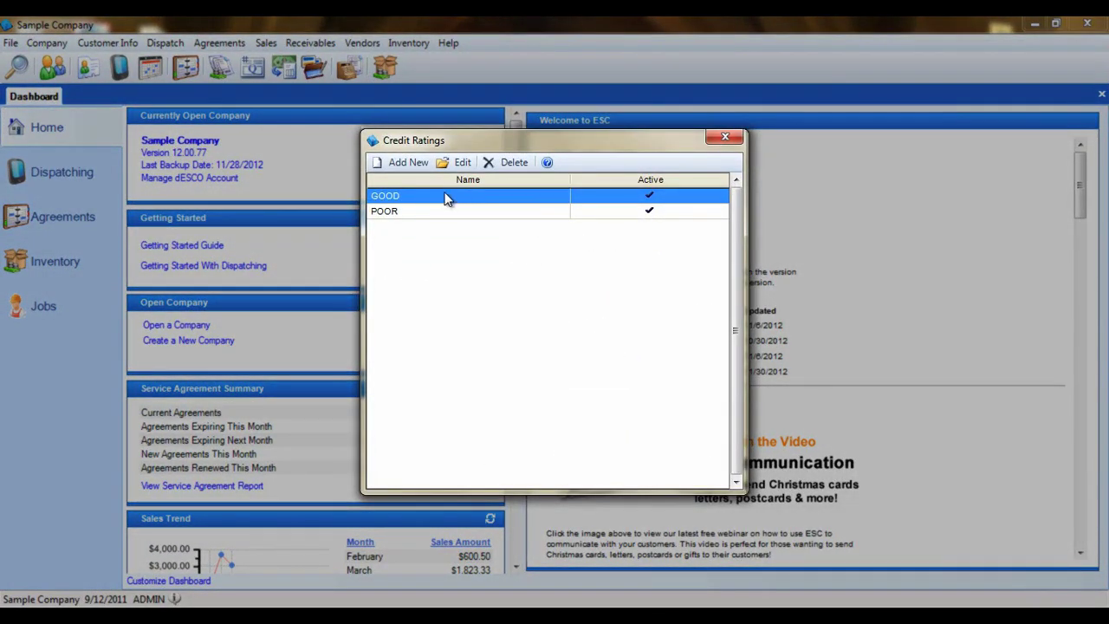
Step: Give the GOOD credit rating a green colour and review POOR without changes
double_click(442, 195)
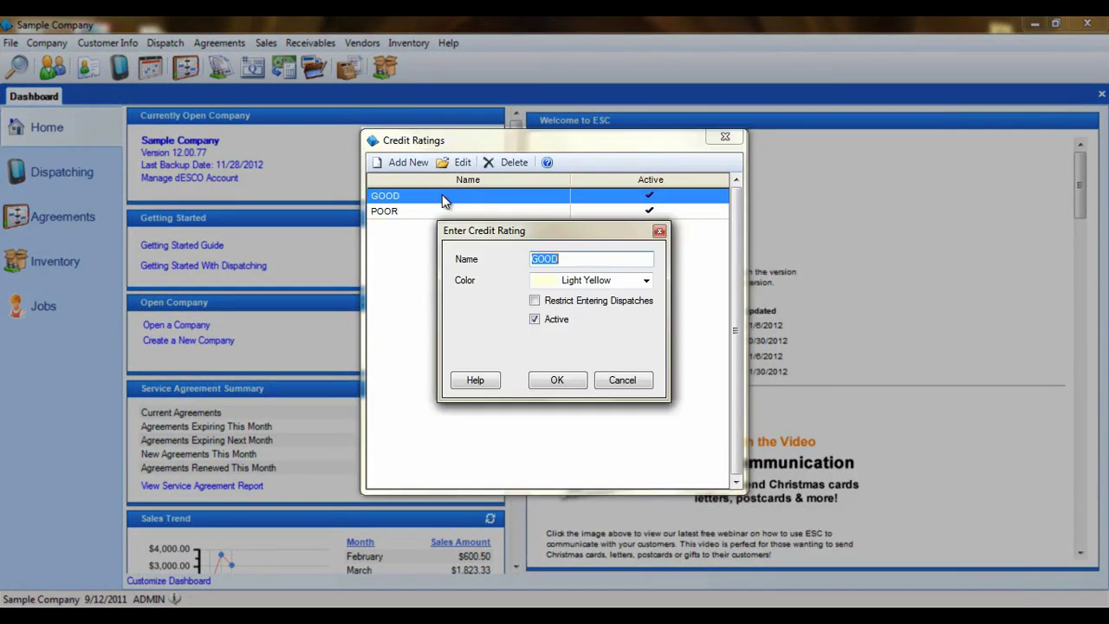
left_click(644, 281)
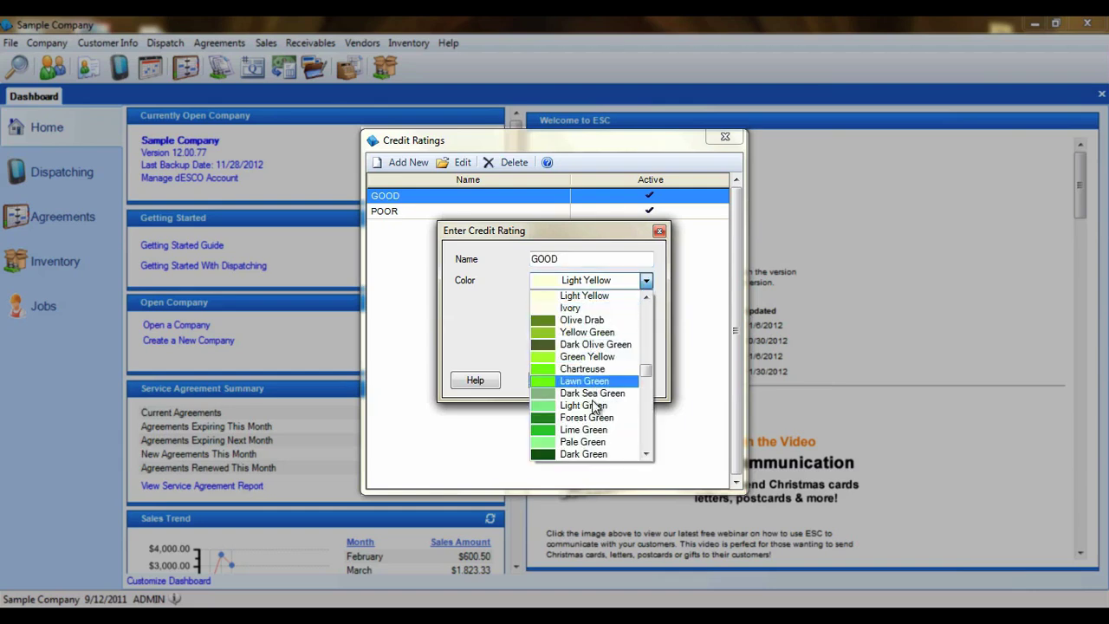
left_click(591, 422)
left_click(570, 382)
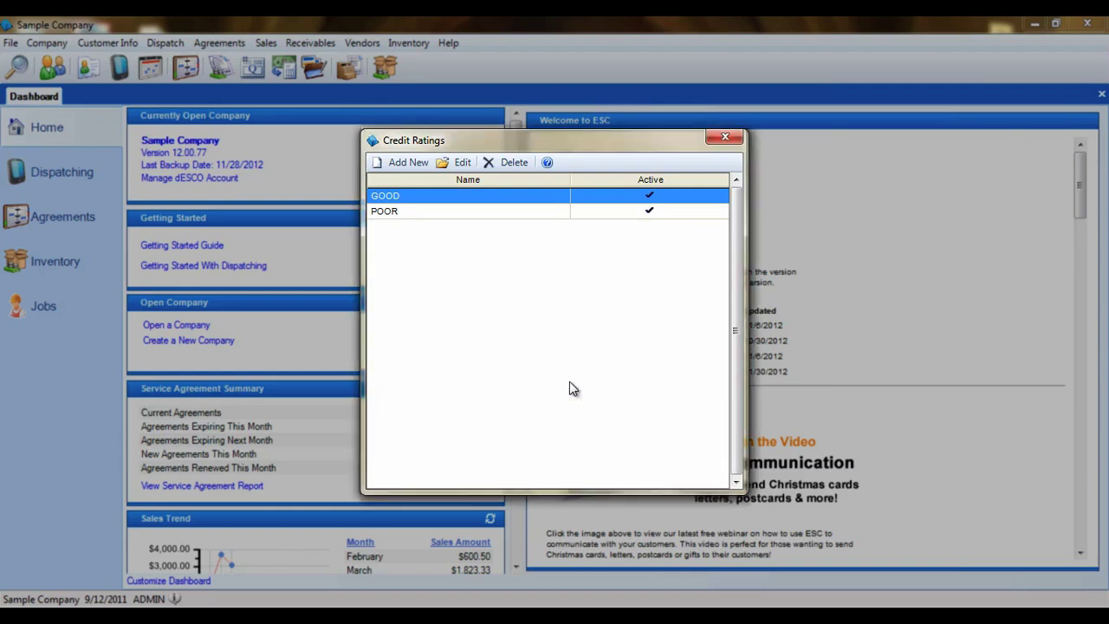
double_click(481, 214)
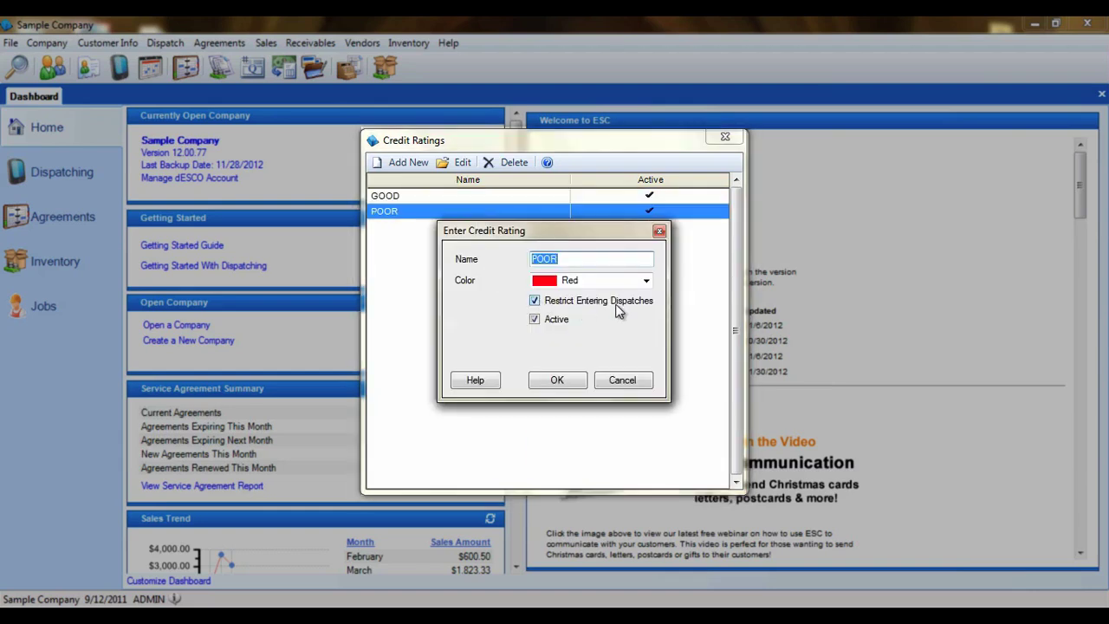
left_click(559, 381)
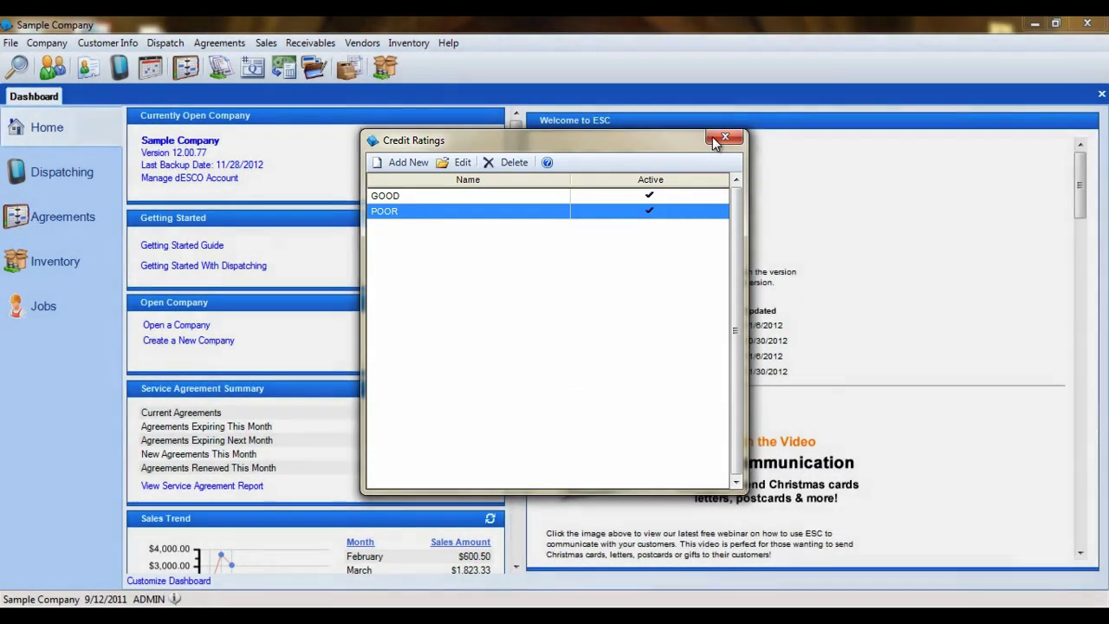
left_click(725, 137)
left_click(111, 43)
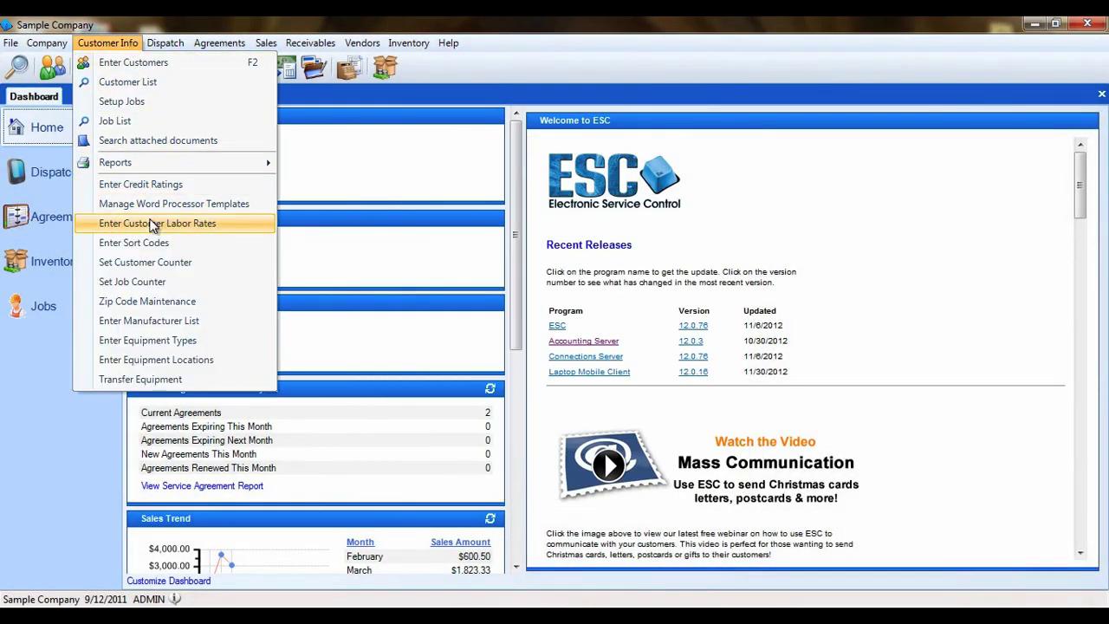
left_click(222, 225)
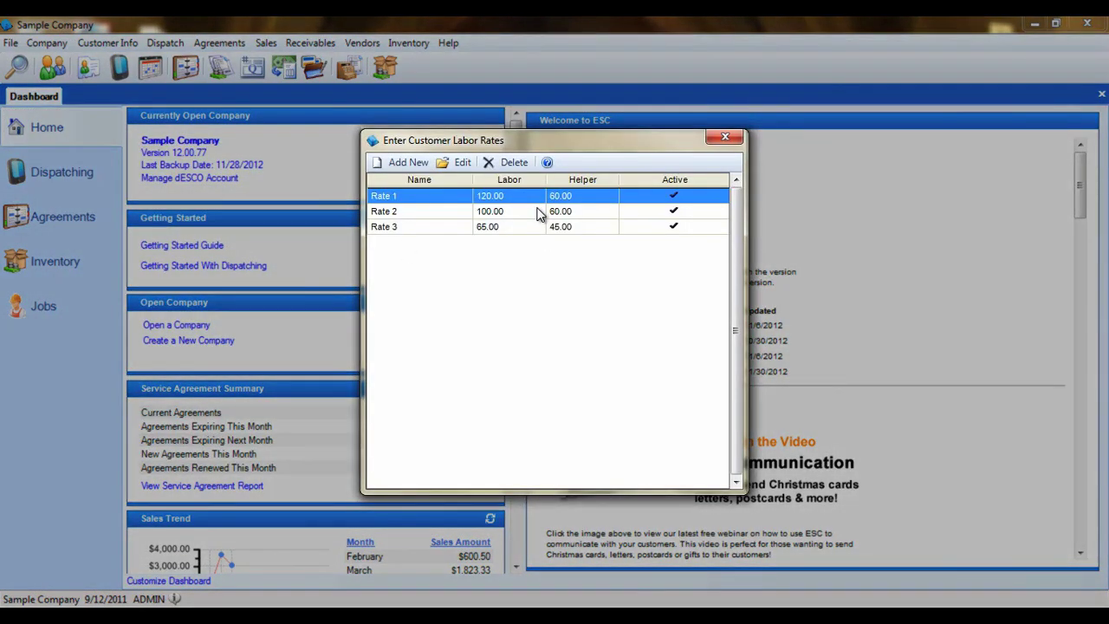
left_click(538, 212)
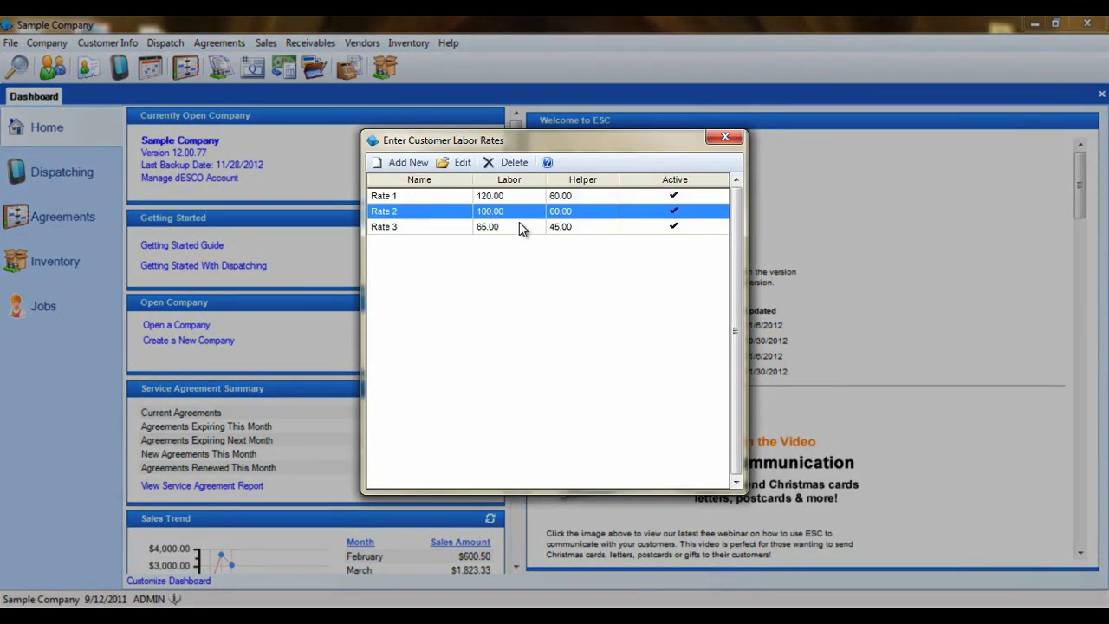
left_click(520, 227)
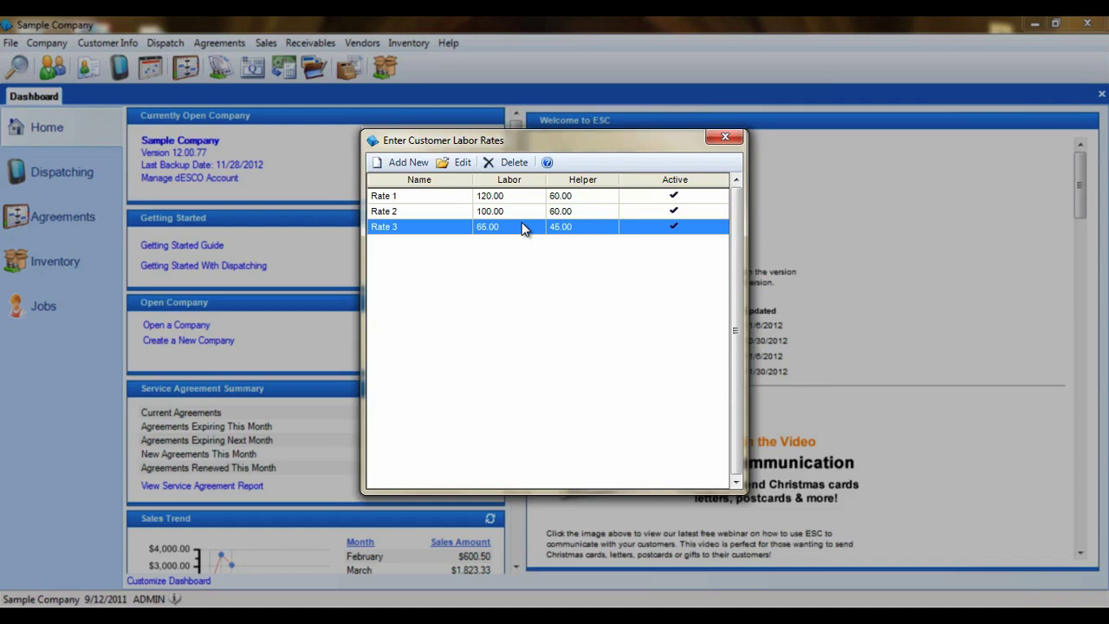
double_click(519, 227)
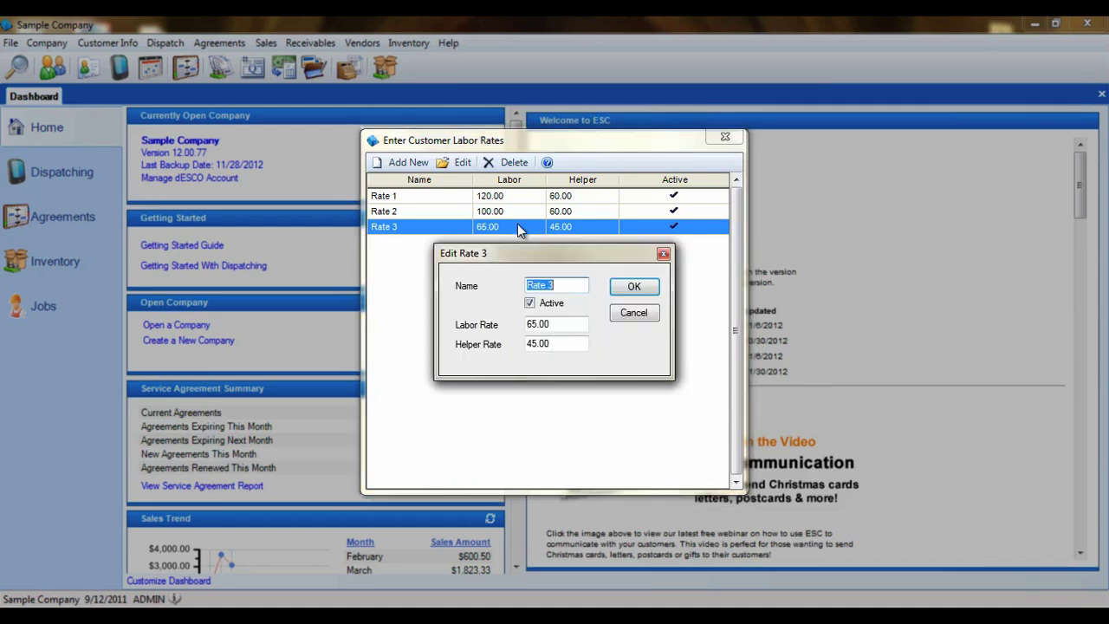
left_click(556, 323)
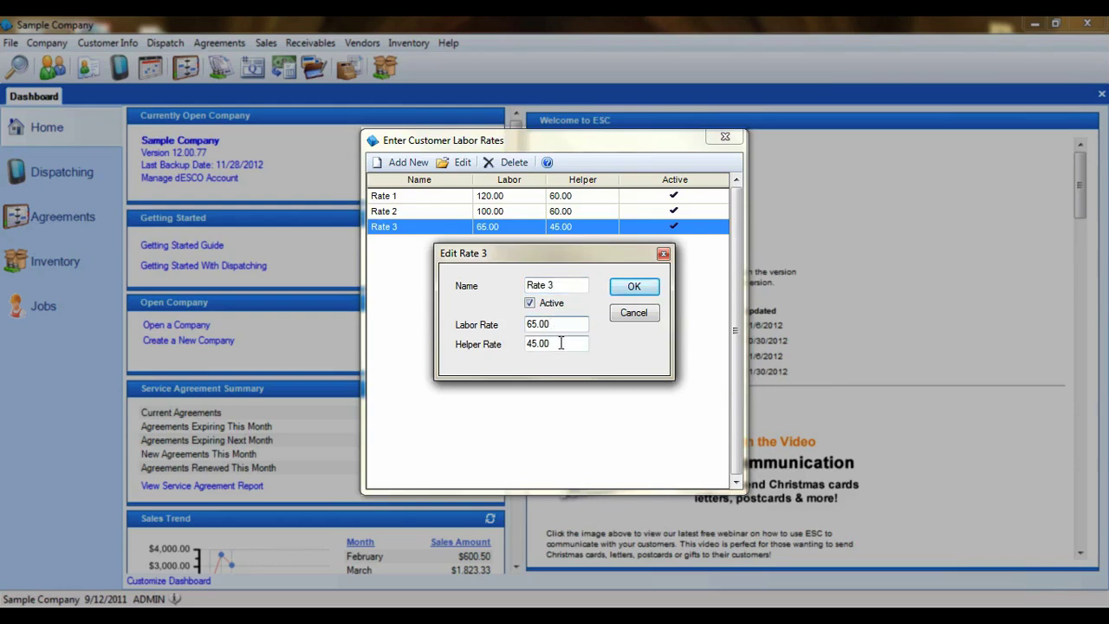
key("Tab")
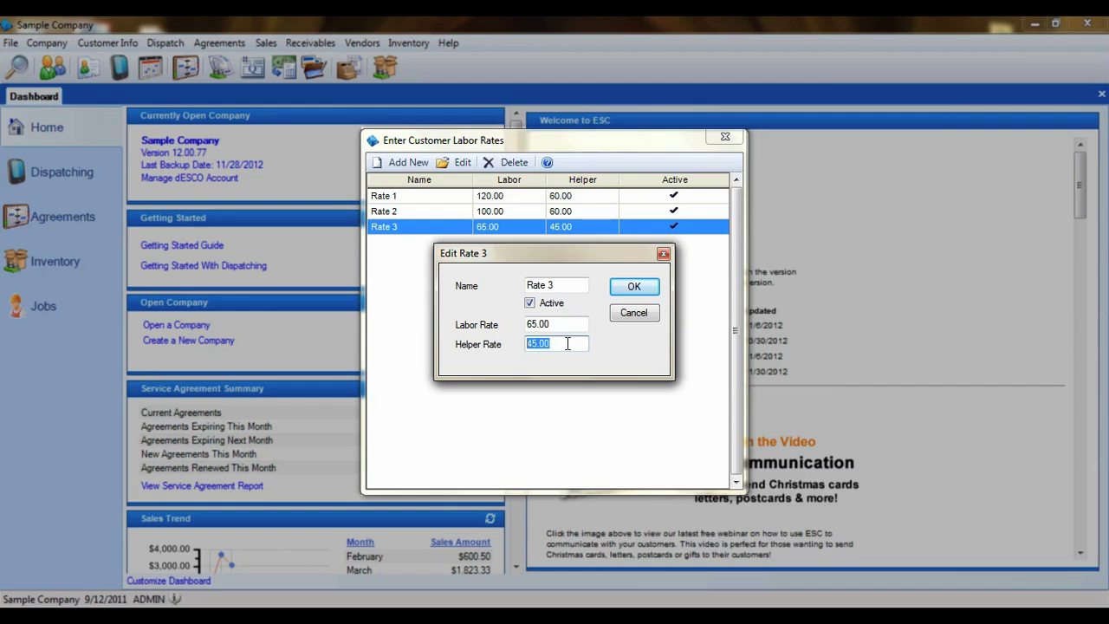
left_click_drag(560, 325, 523, 324)
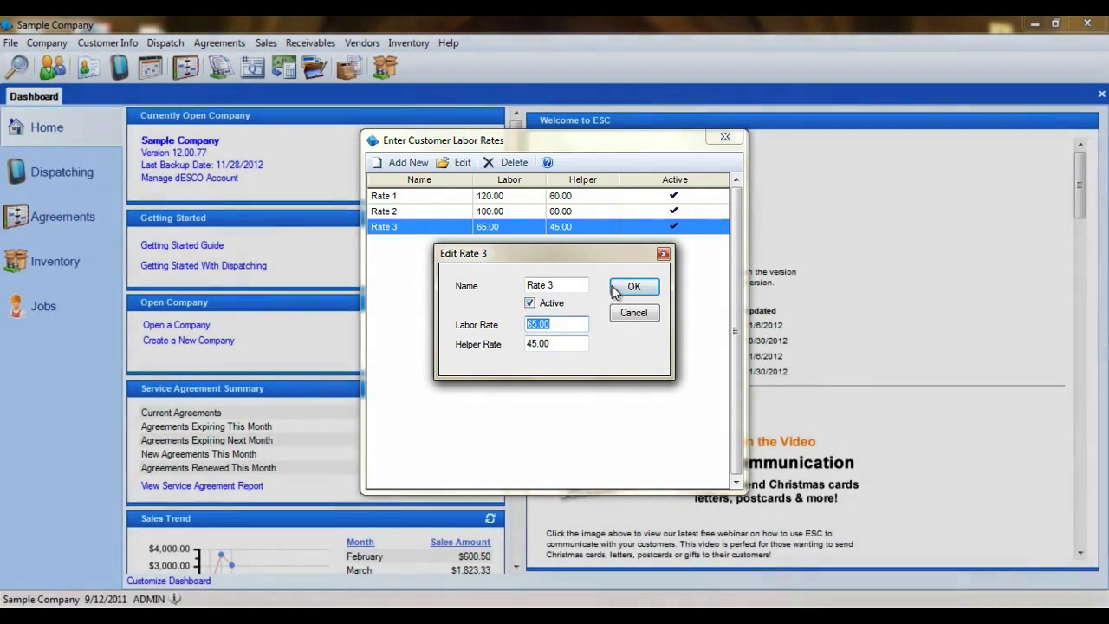
left_click(616, 290)
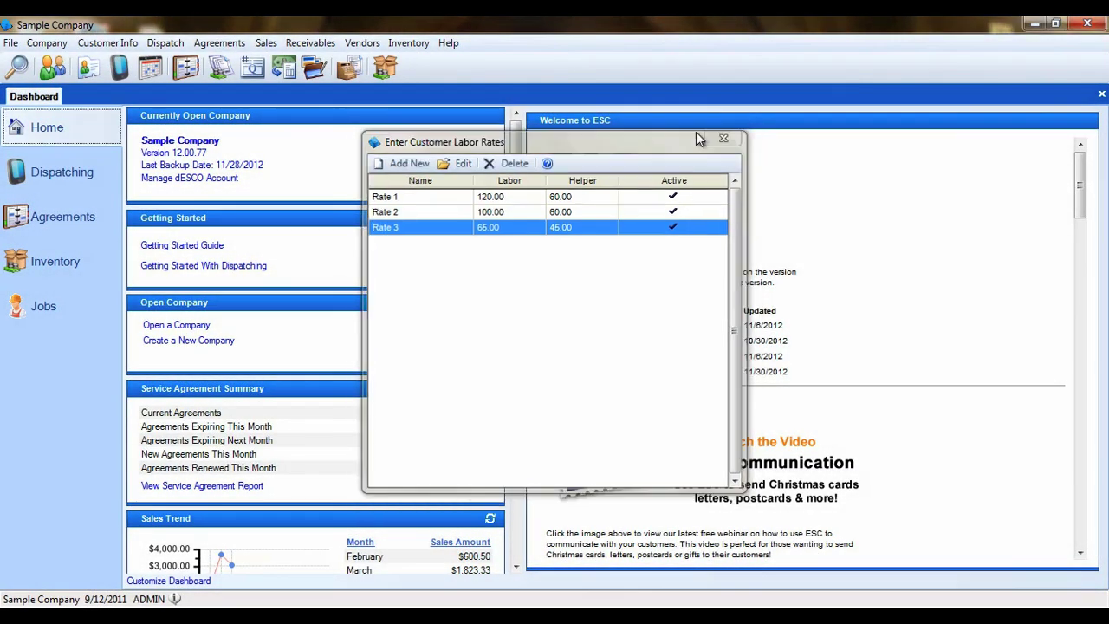
left_click(725, 137)
left_click(130, 44)
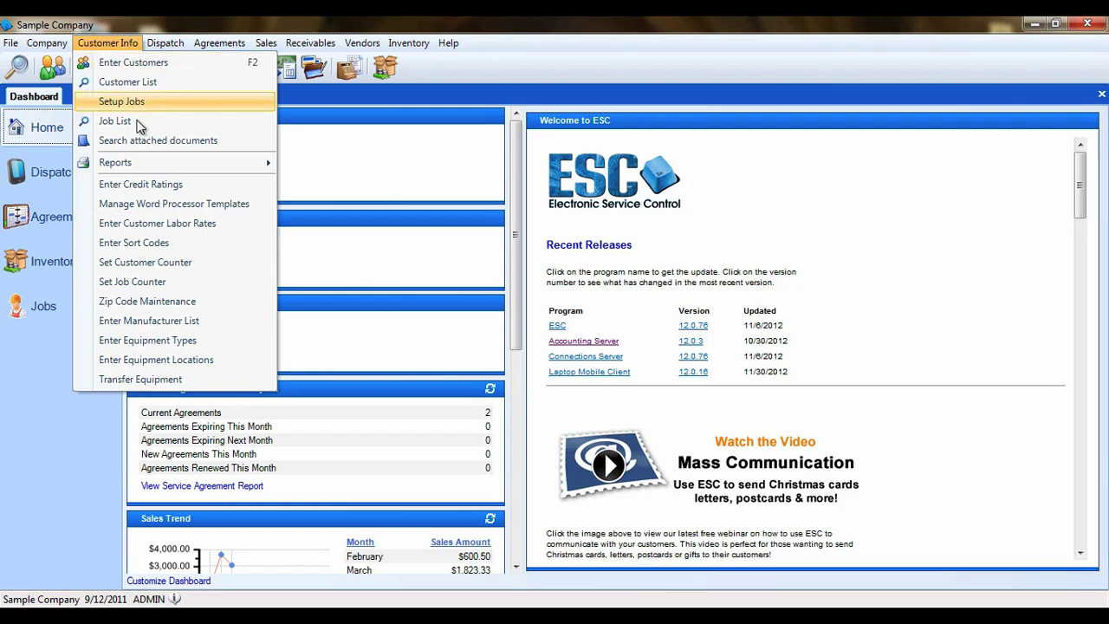
Step: Open Sort Codes and browse the RES, COM, RST, RET, PET and SEA codes
left_click(138, 243)
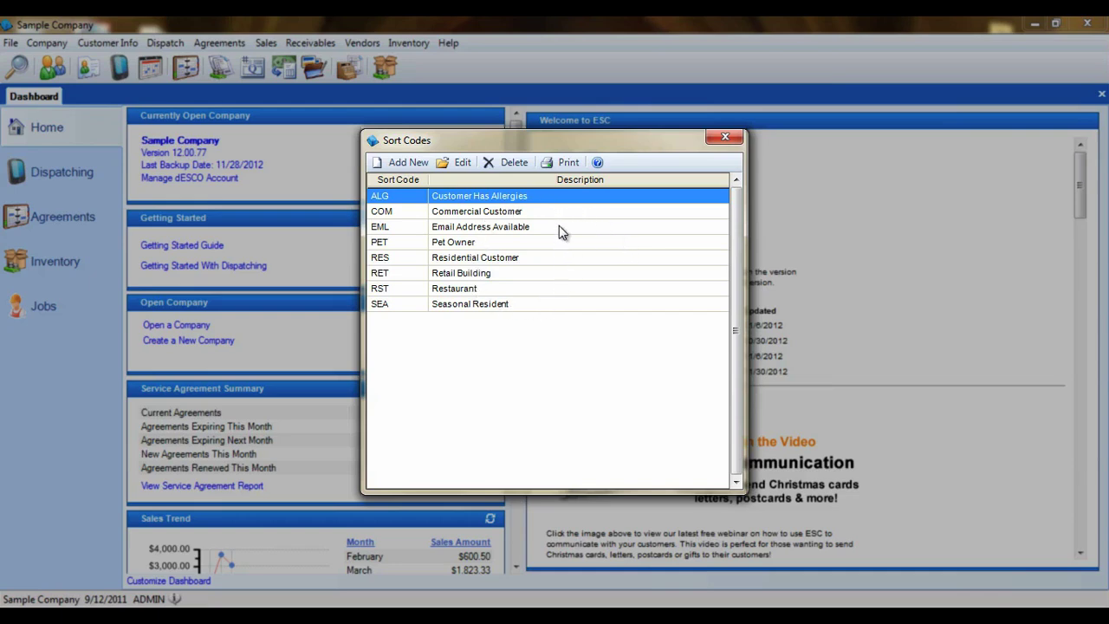
left_click(513, 259)
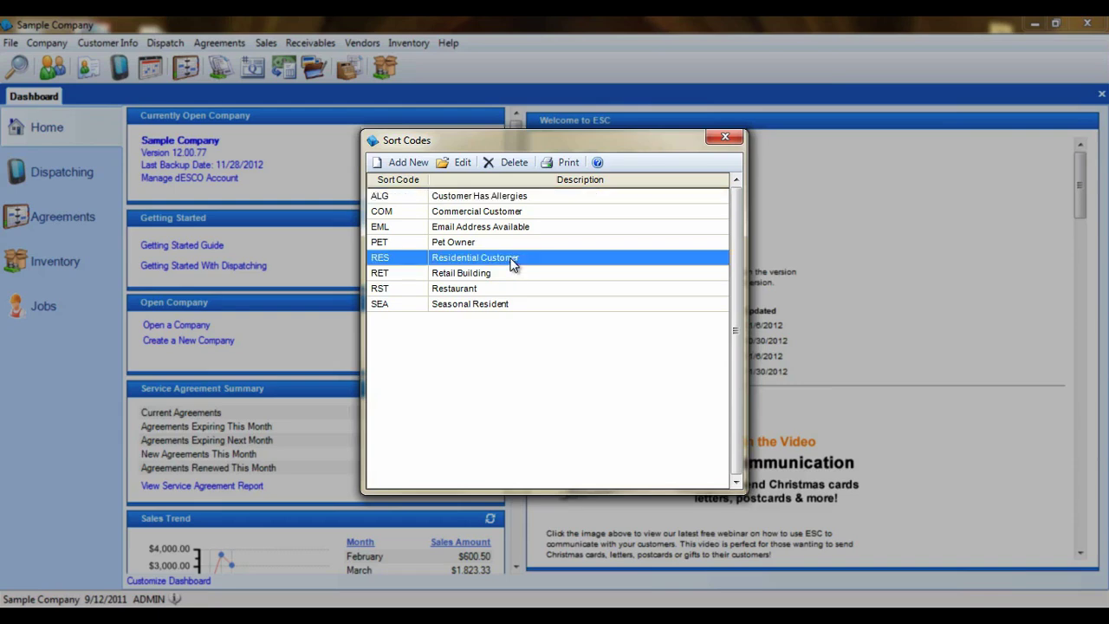
left_click(488, 213)
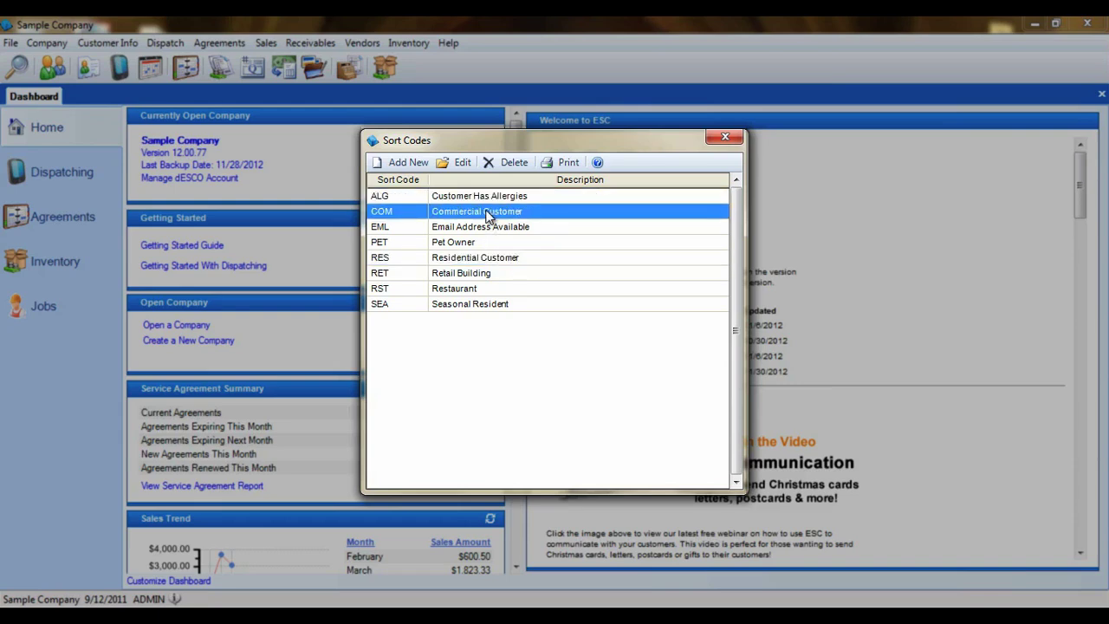
left_click(487, 294)
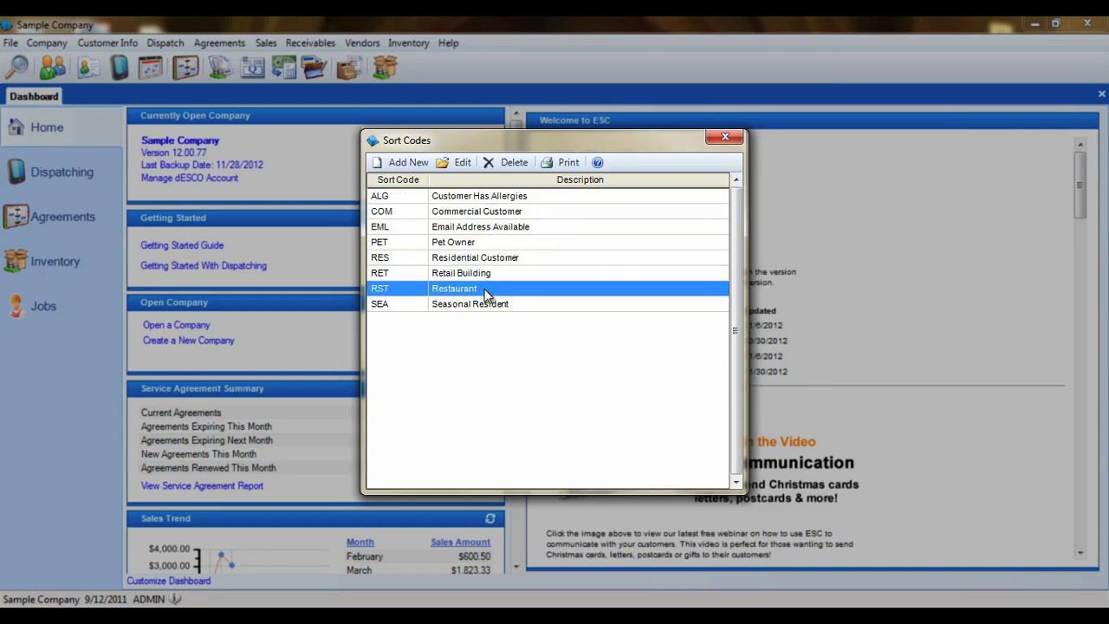
left_click(499, 274)
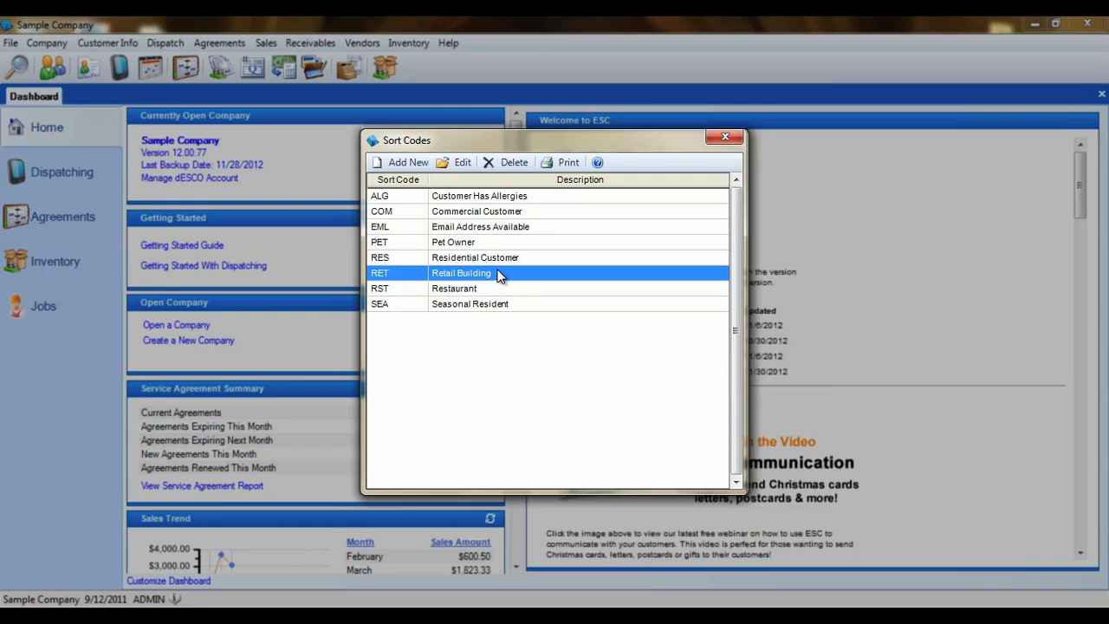
left_click(498, 245)
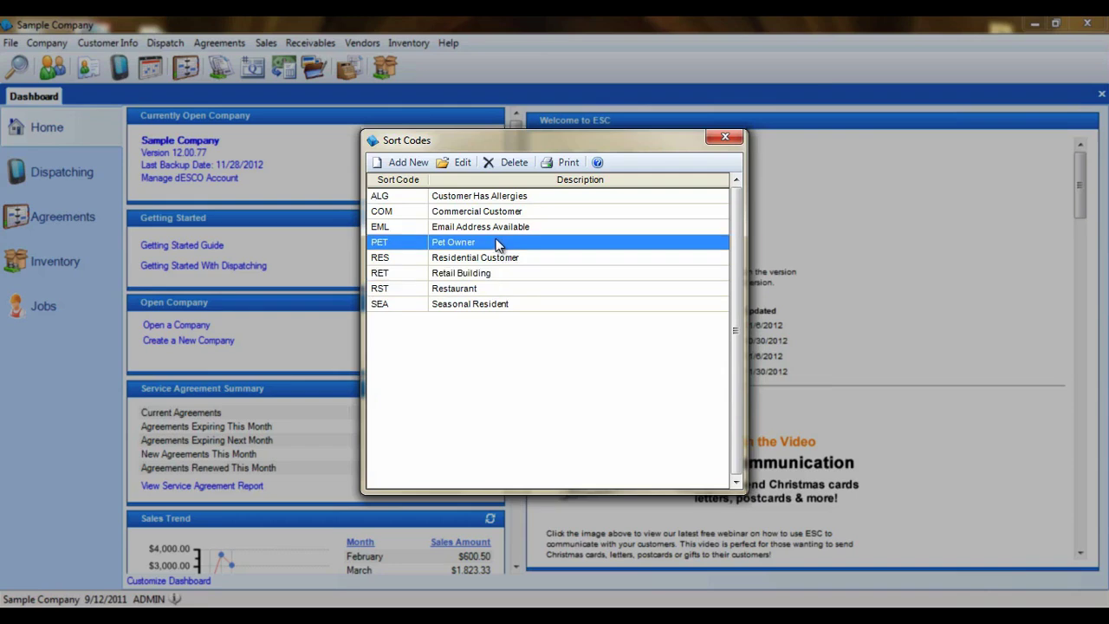
left_click(517, 305)
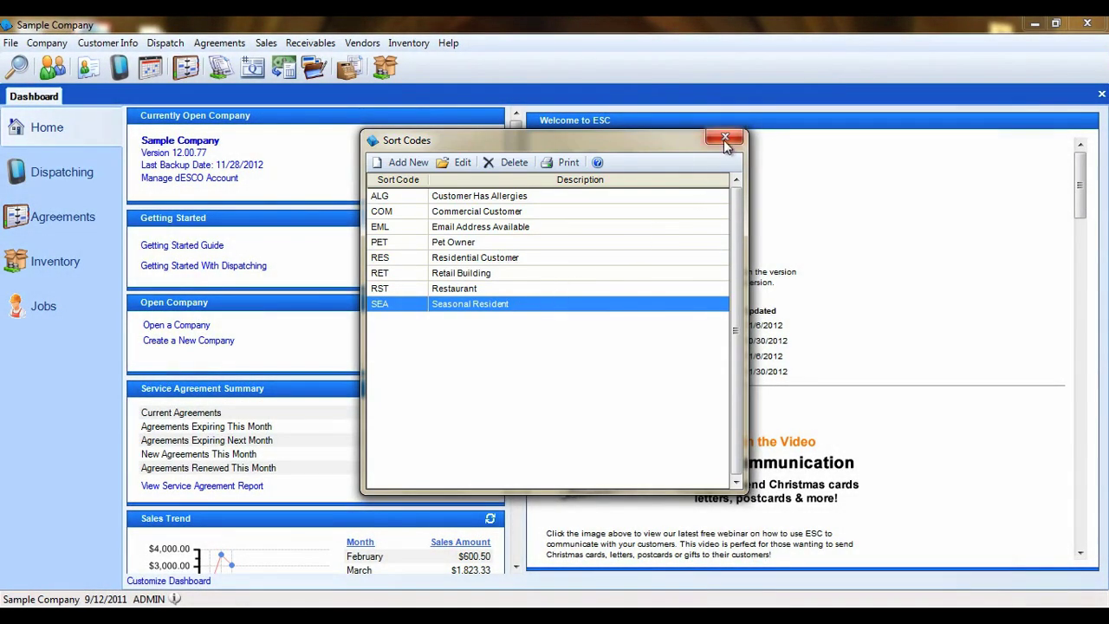
Step: Close Sort Codes, leave the customer counter at 0000100, and open the job counter (0000001)
left_click(725, 140)
left_click(108, 42)
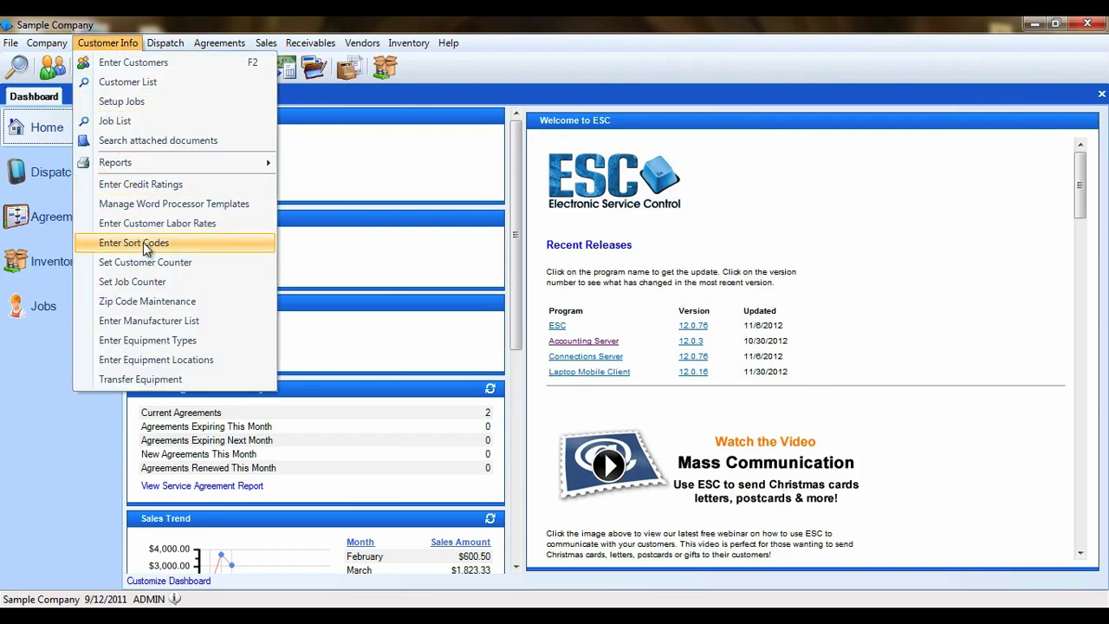
left_click(206, 266)
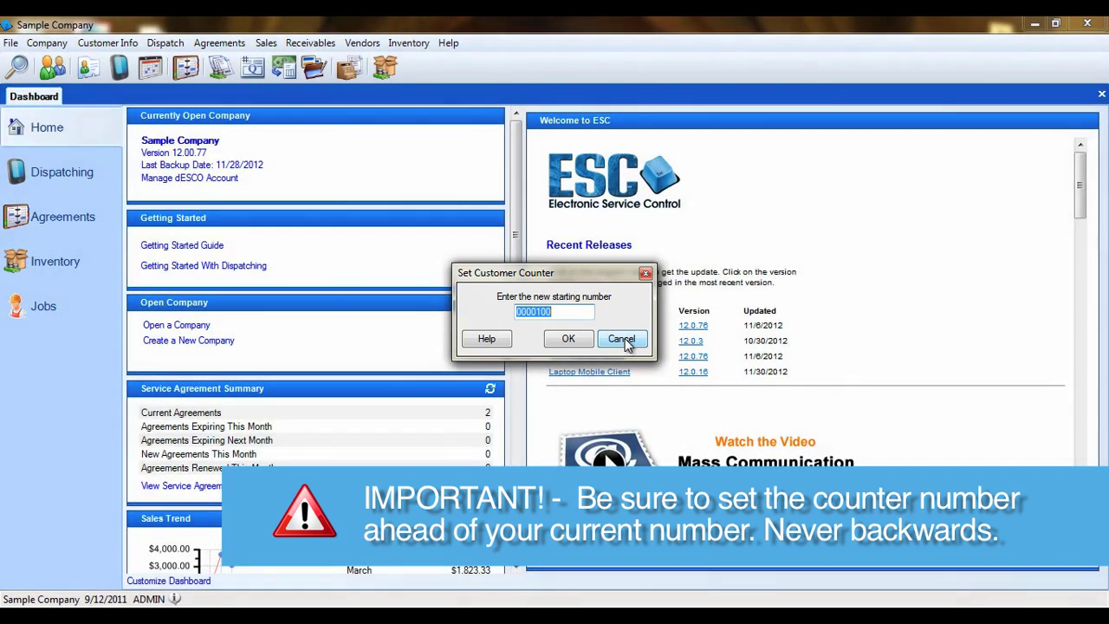
left_click(624, 338)
left_click(104, 43)
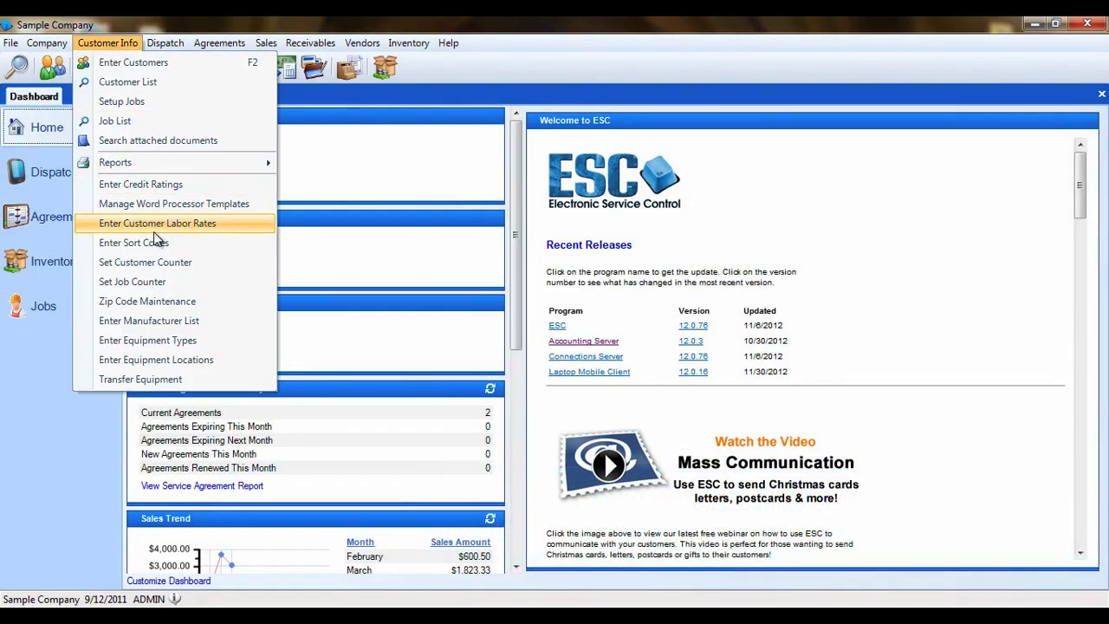
left_click(156, 282)
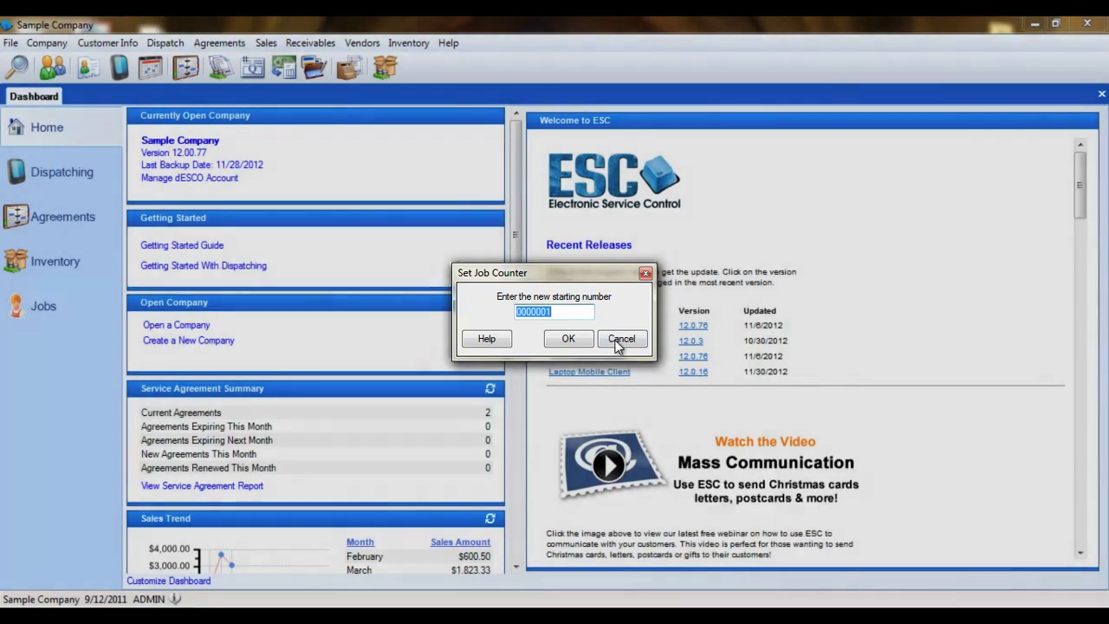
Step: Cancel the job counter, then browse the zip code list to 33907 Fort Myers and close it
left_click(619, 338)
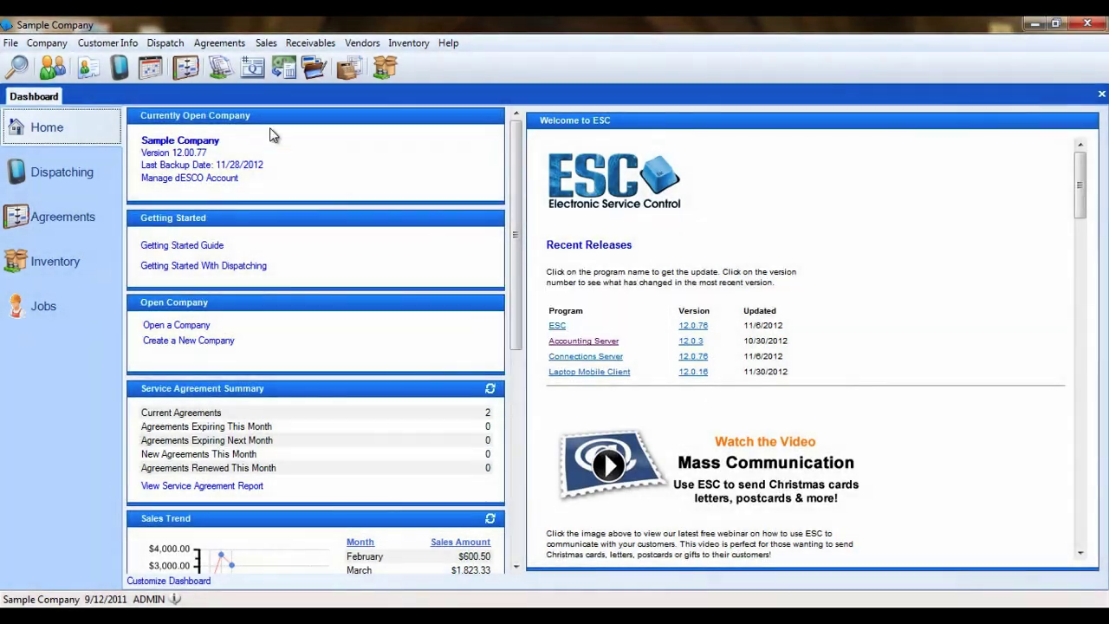
left_click(102, 43)
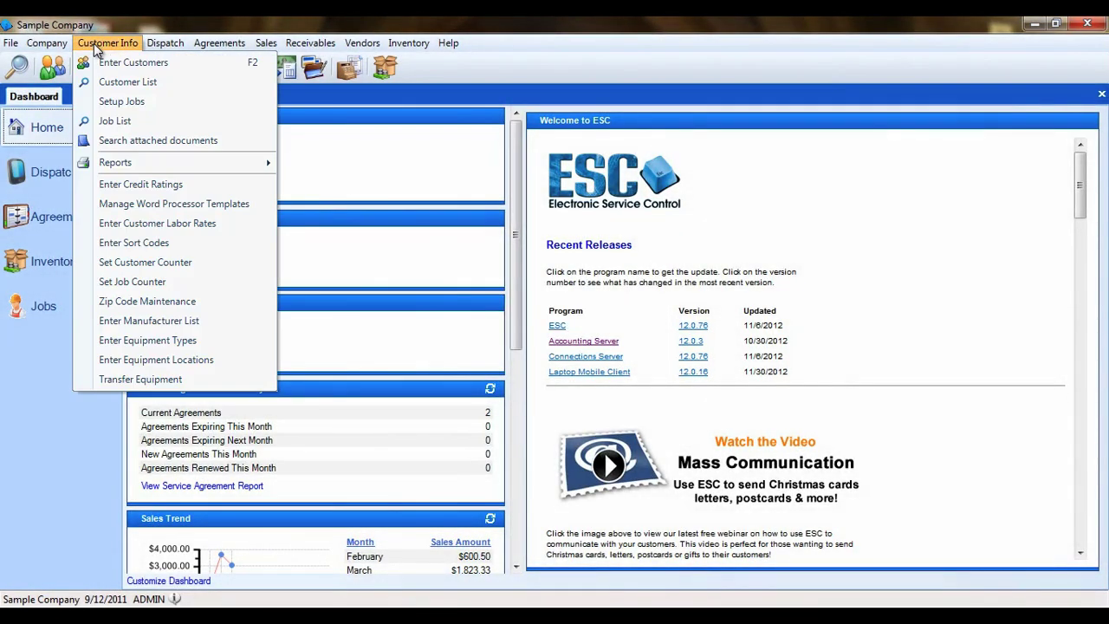
left_click(200, 300)
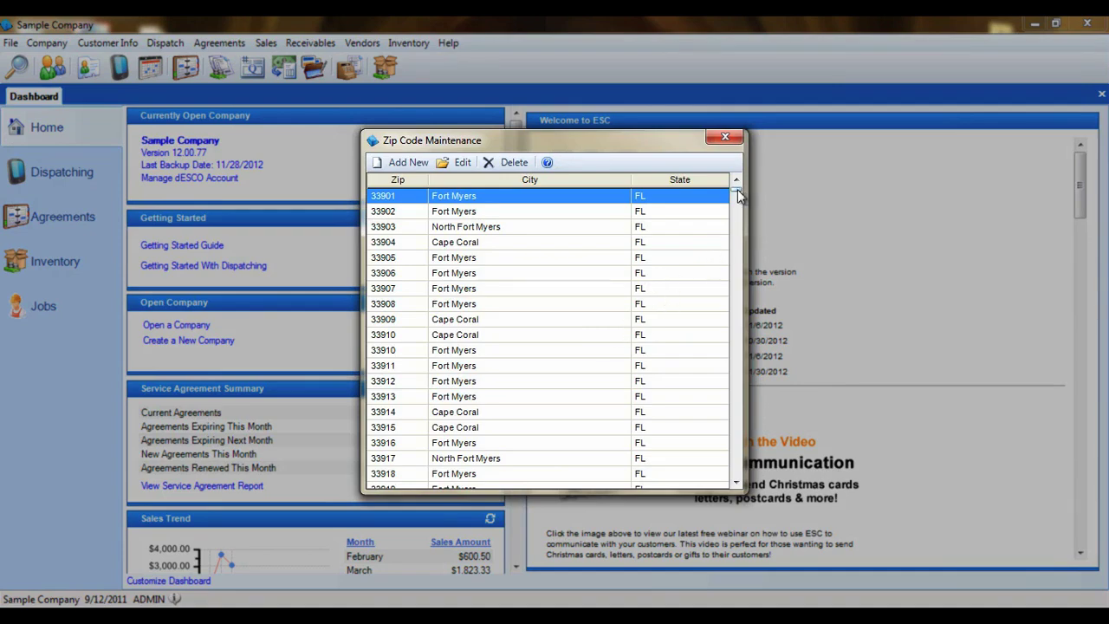
left_click_drag(738, 189, 733, 180)
left_click(670, 291)
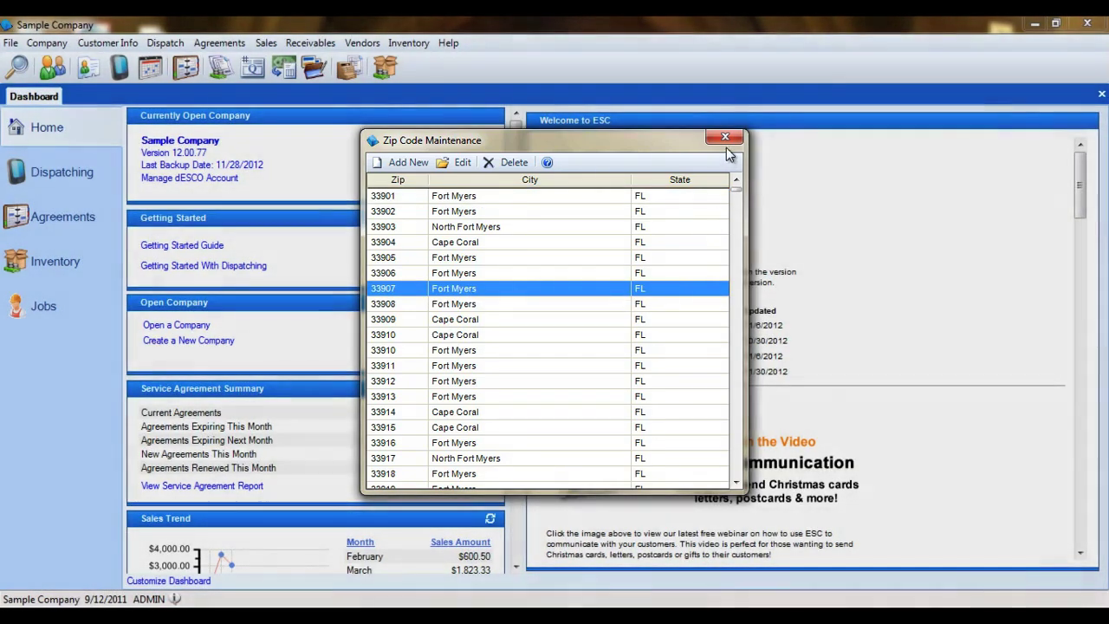
left_click(725, 137)
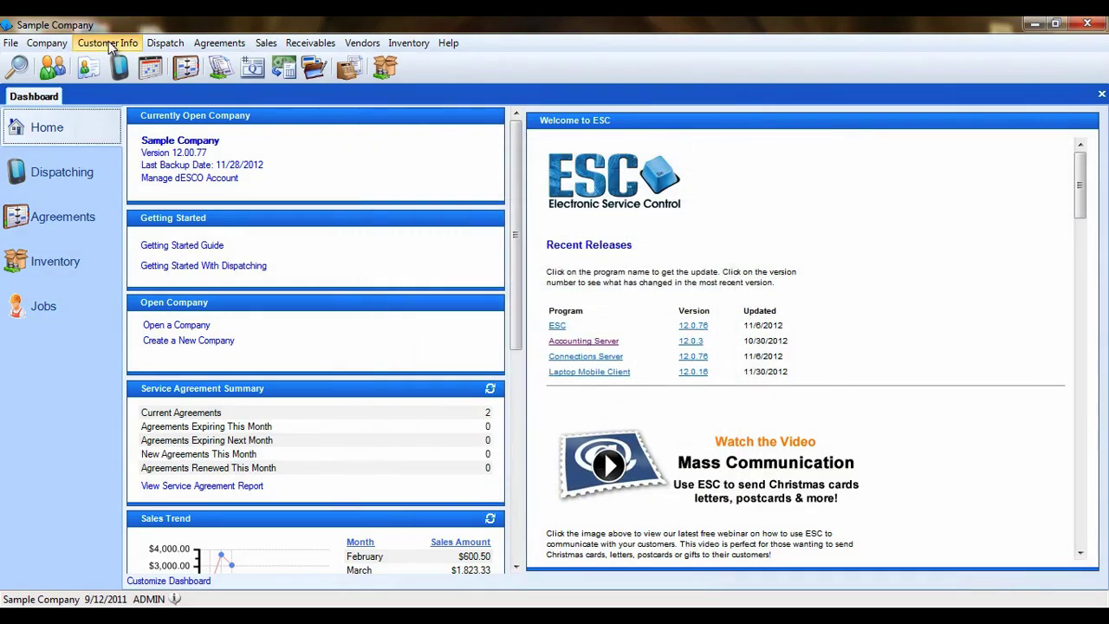
Step: Open Enter Customers and start a new record with the customer's last and first name
left_click(109, 43)
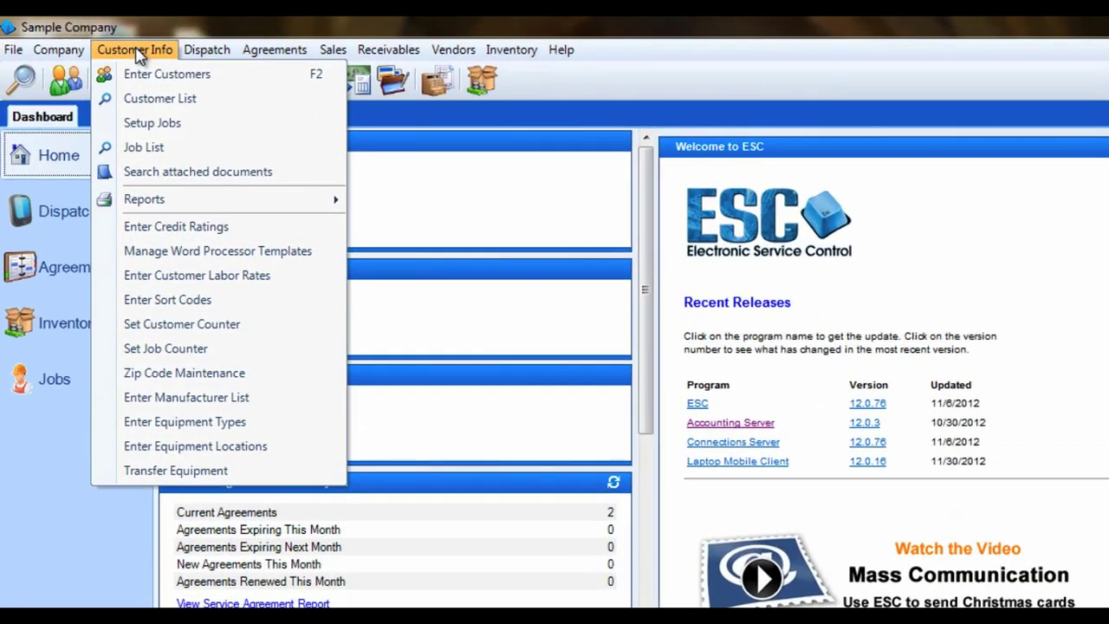
left_click(247, 82)
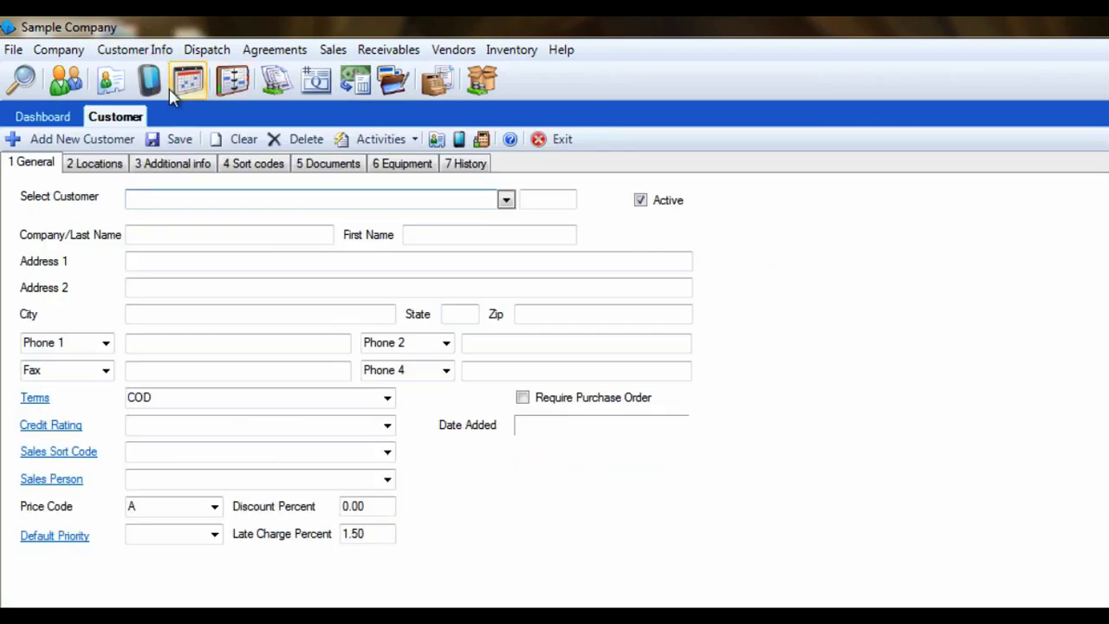
left_click(98, 144)
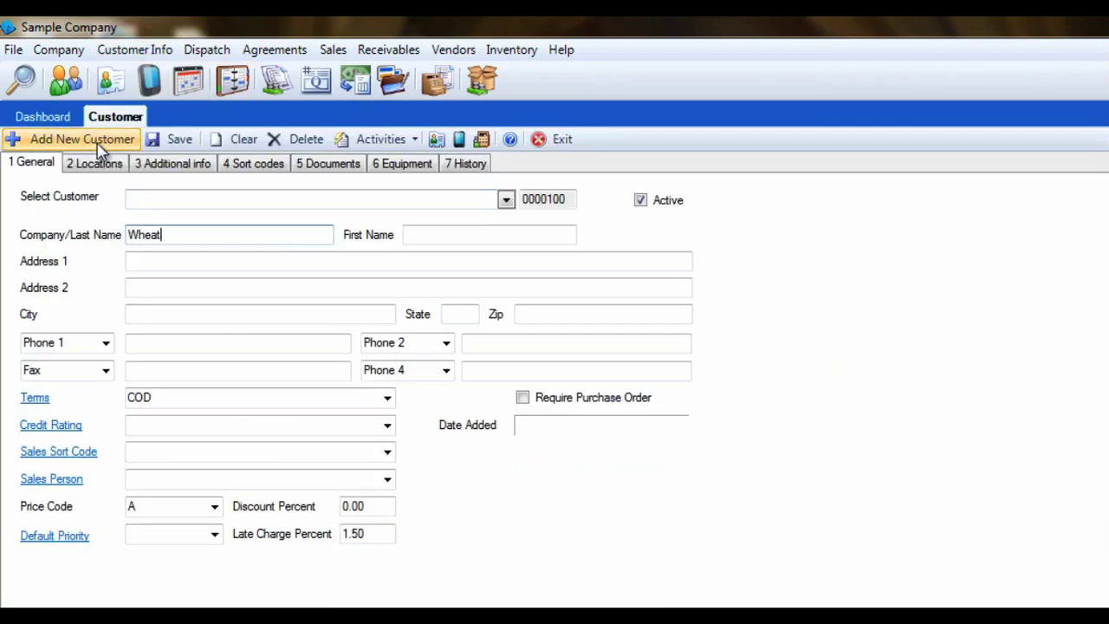
key("Tab")
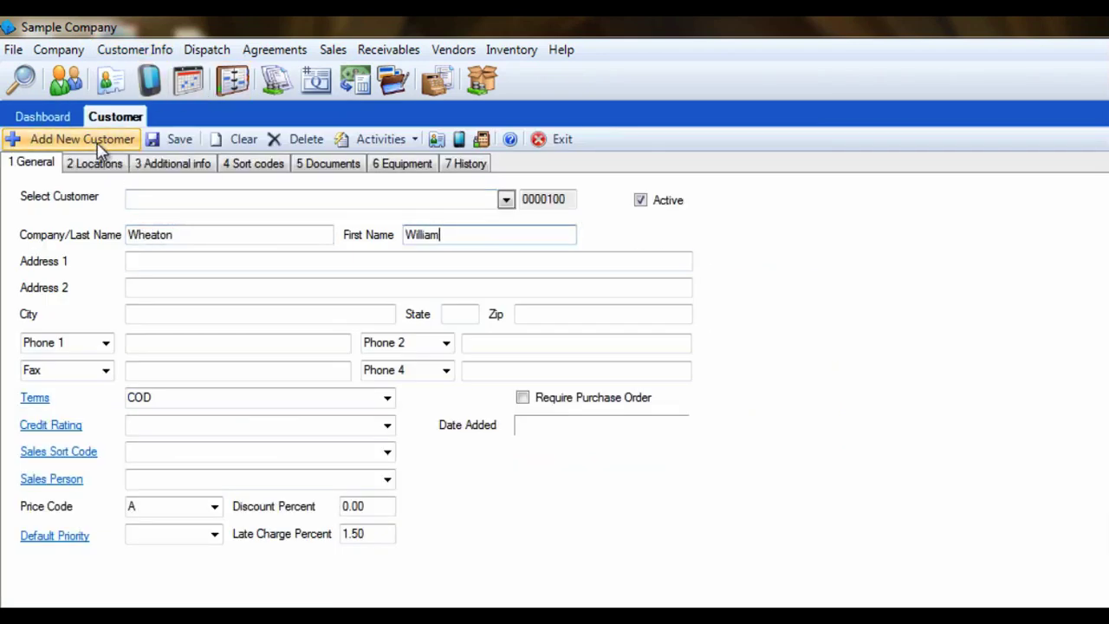
key("Tab")
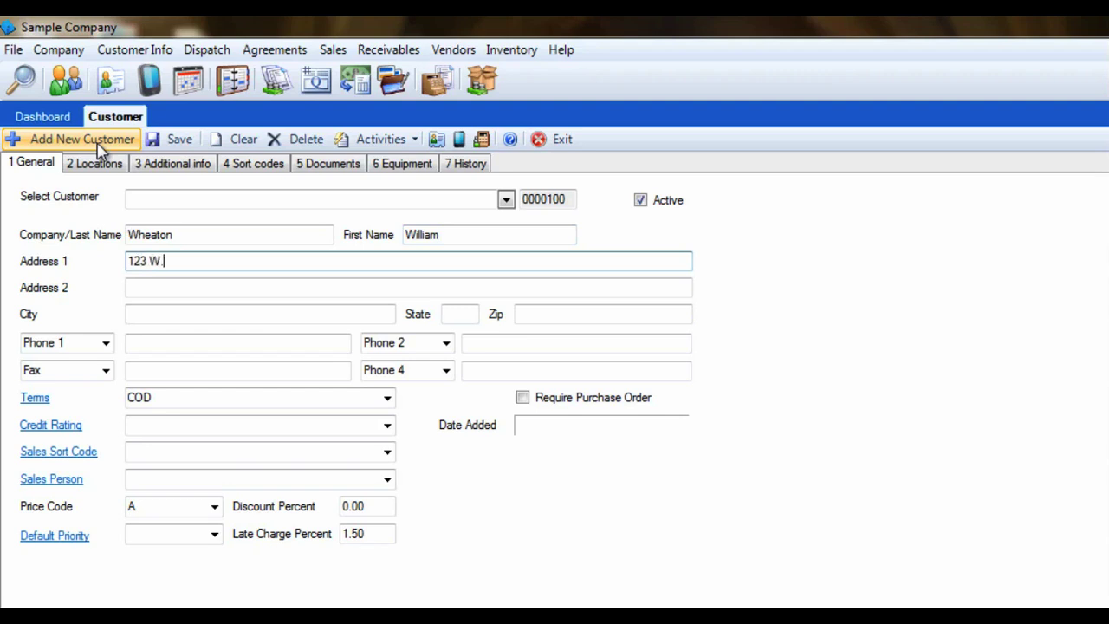
Step: Enter the customer's street address and zip code so city and state fill in
key("Tab")
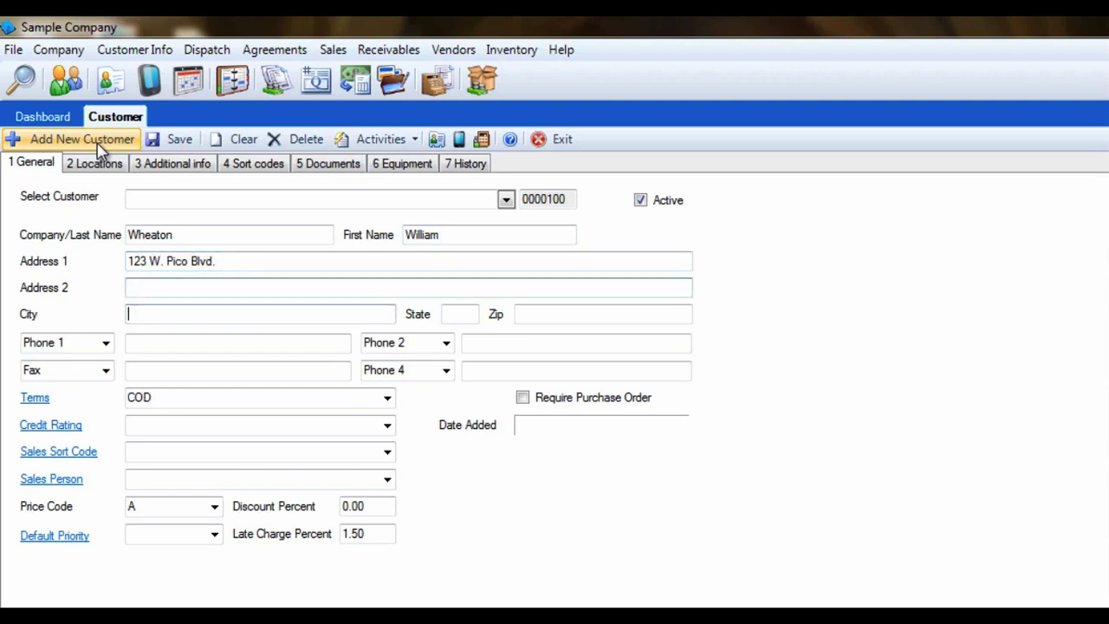
key("Tab")
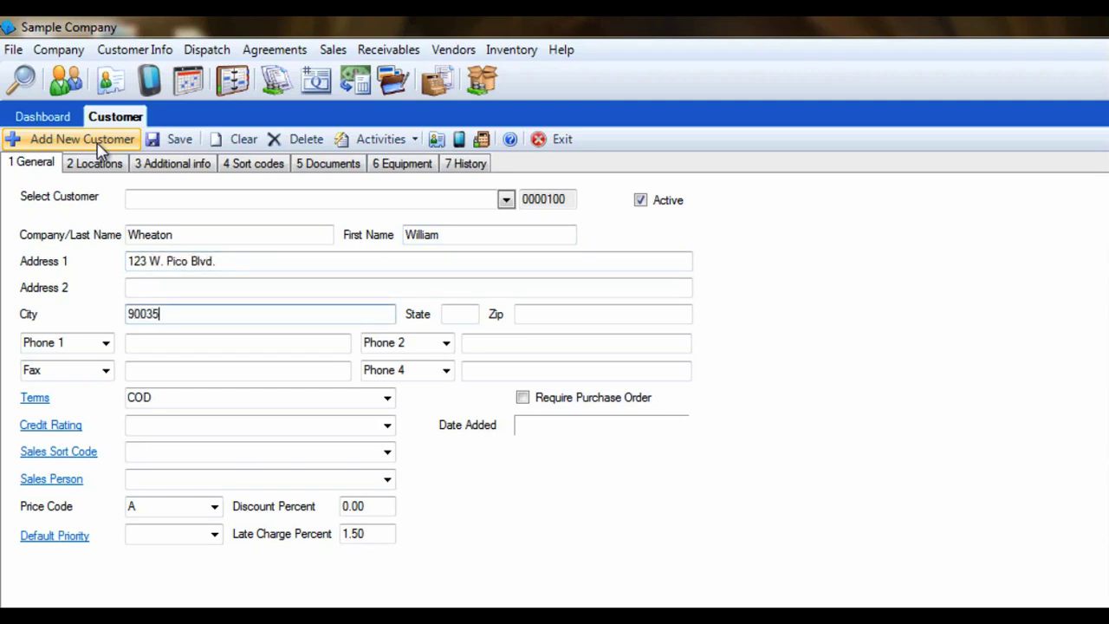
key("Tab")
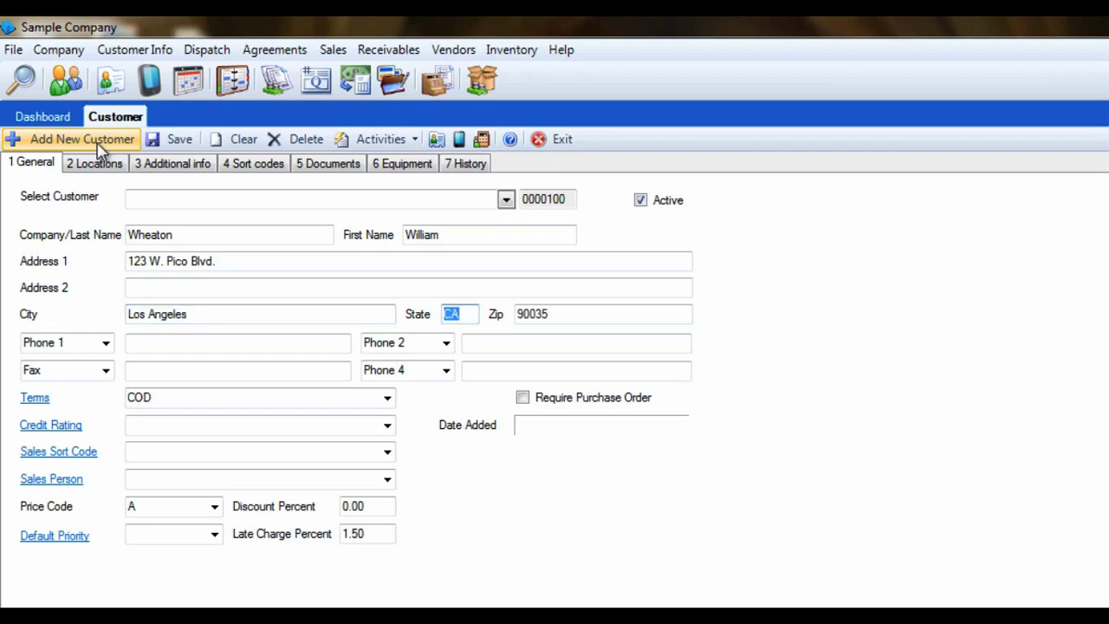
key("Tab")
key("Tab")
Step: Add the first phone label and the customer's phone number
type("Wil")
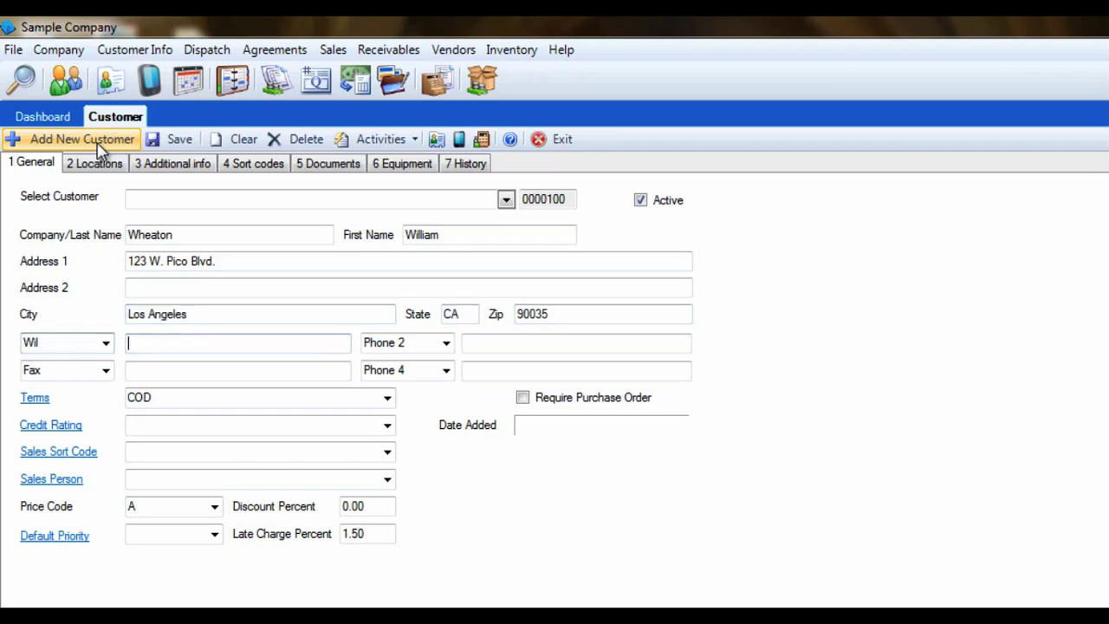
key("Tab")
type("555-980-1123")
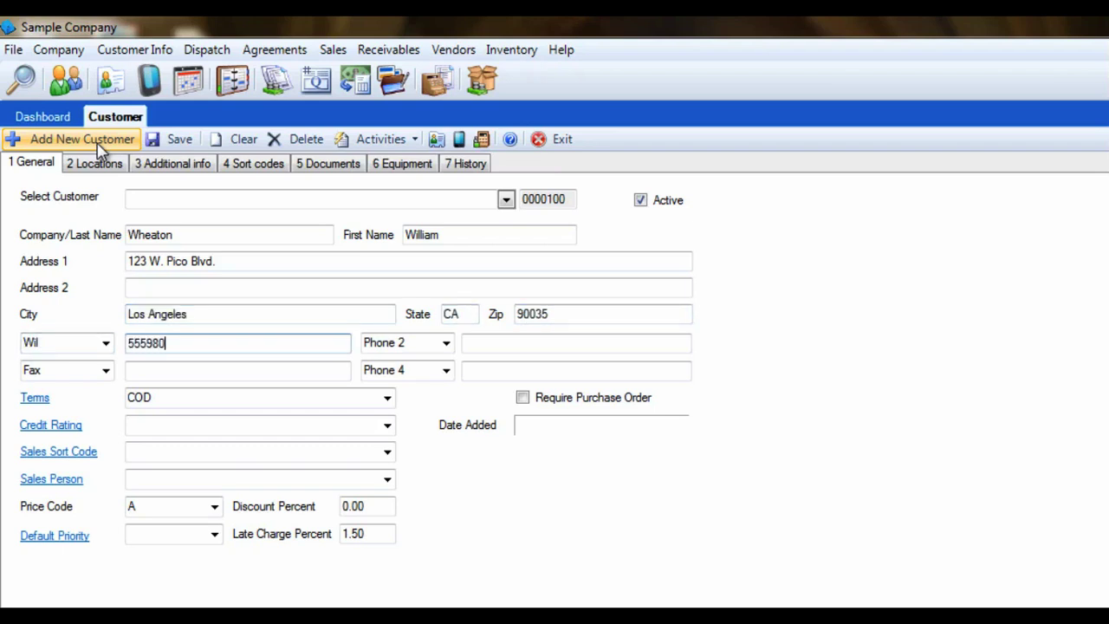
key("Tab")
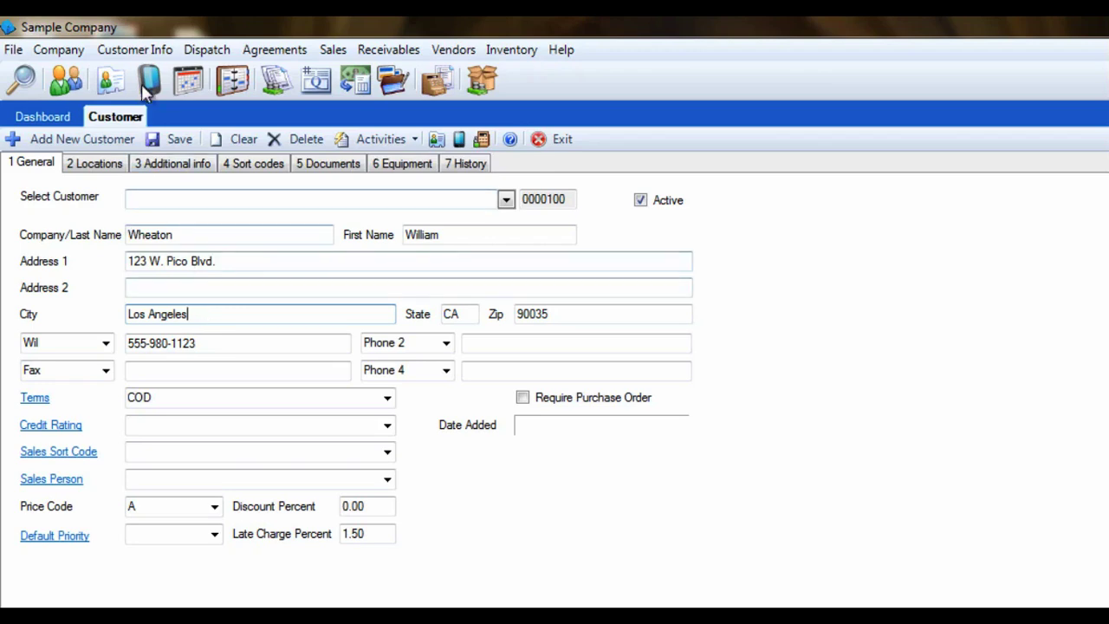
Step: Edit the 33912 zip code entry so its city reads Ft Myers, and save
left_click(146, 52)
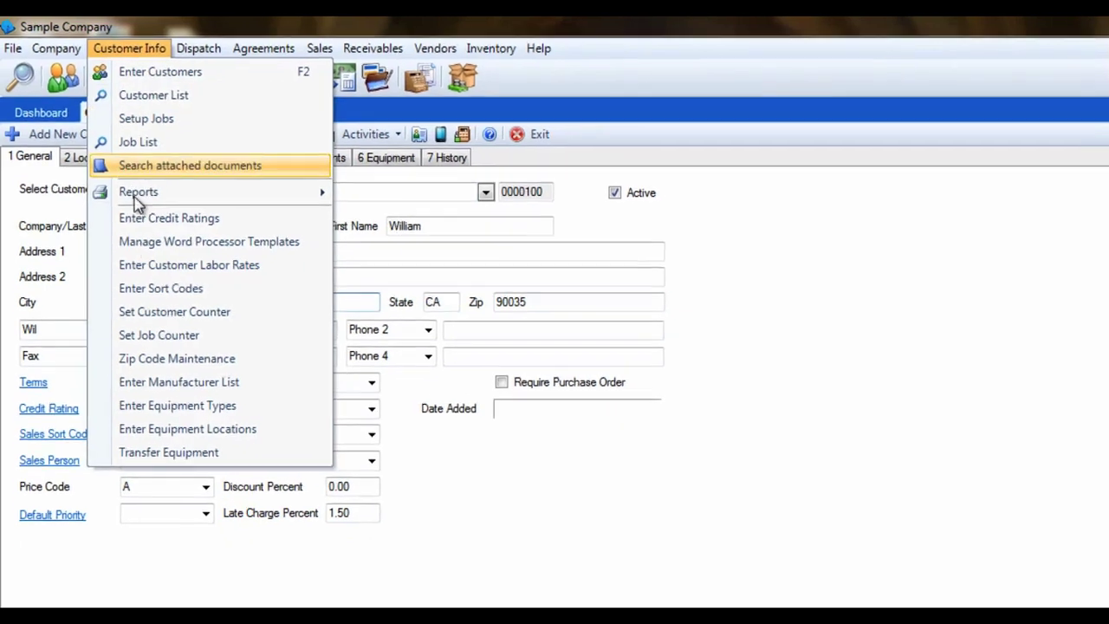
left_click(174, 374)
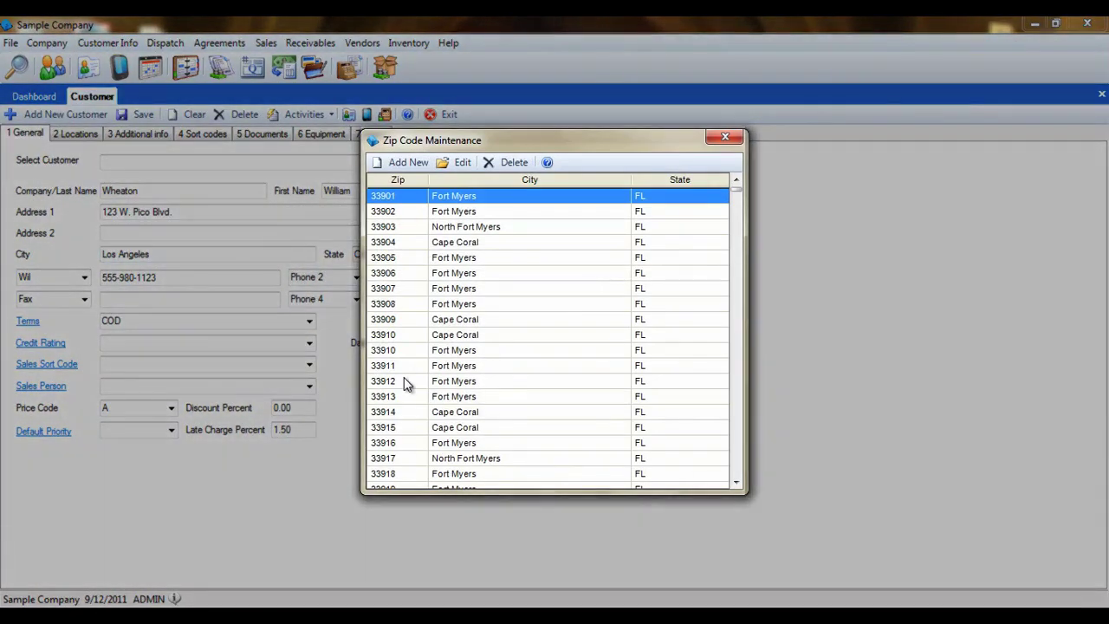
left_click(407, 382)
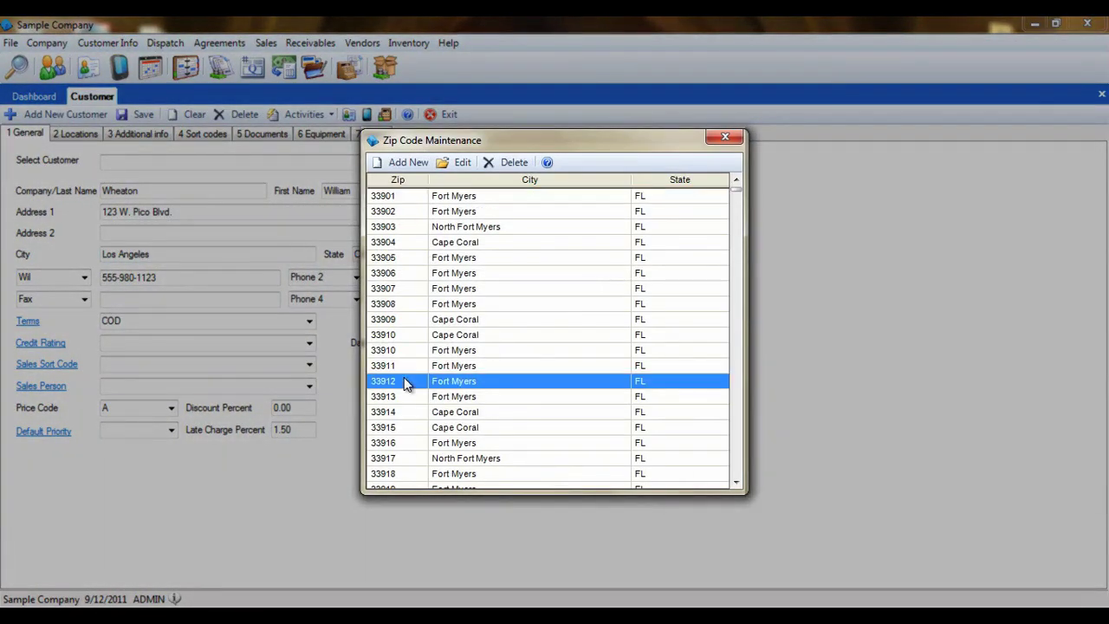
double_click(406, 383)
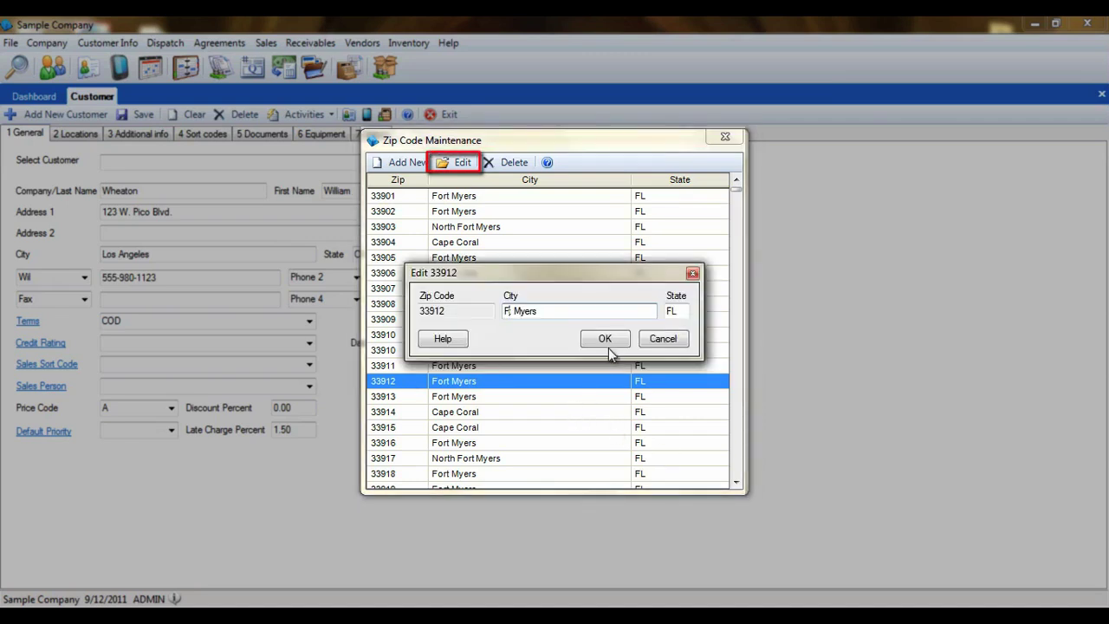
type("t")
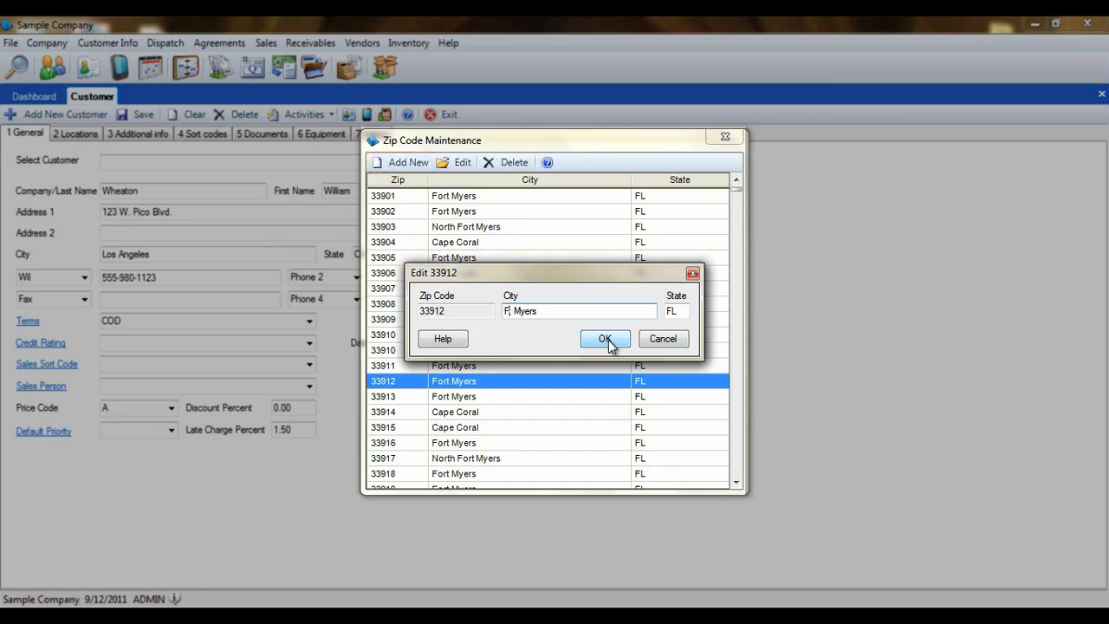
left_click(607, 340)
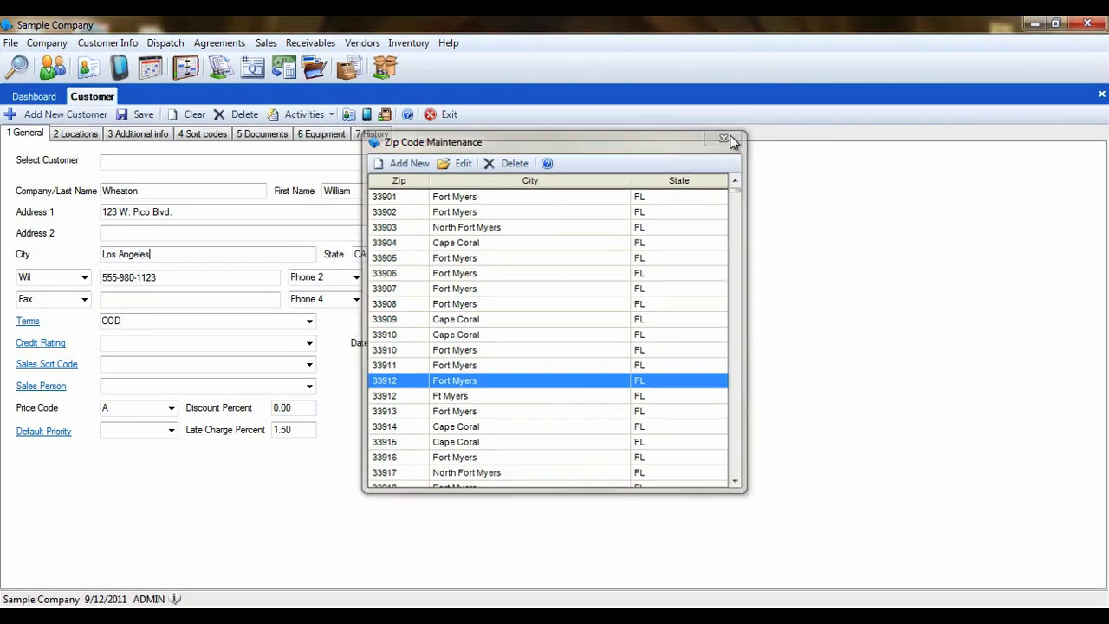
Step: Close the zip code list, then cancel Add State Zip Codes without importing a state
left_click(731, 137)
left_click(7, 42)
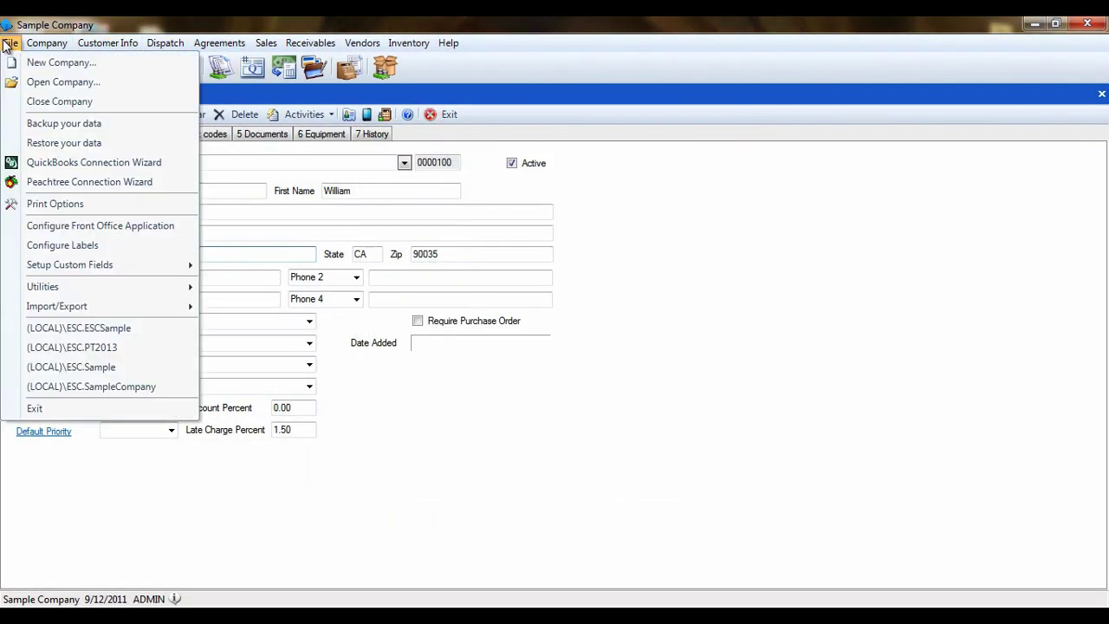
mouse_move(38, 290)
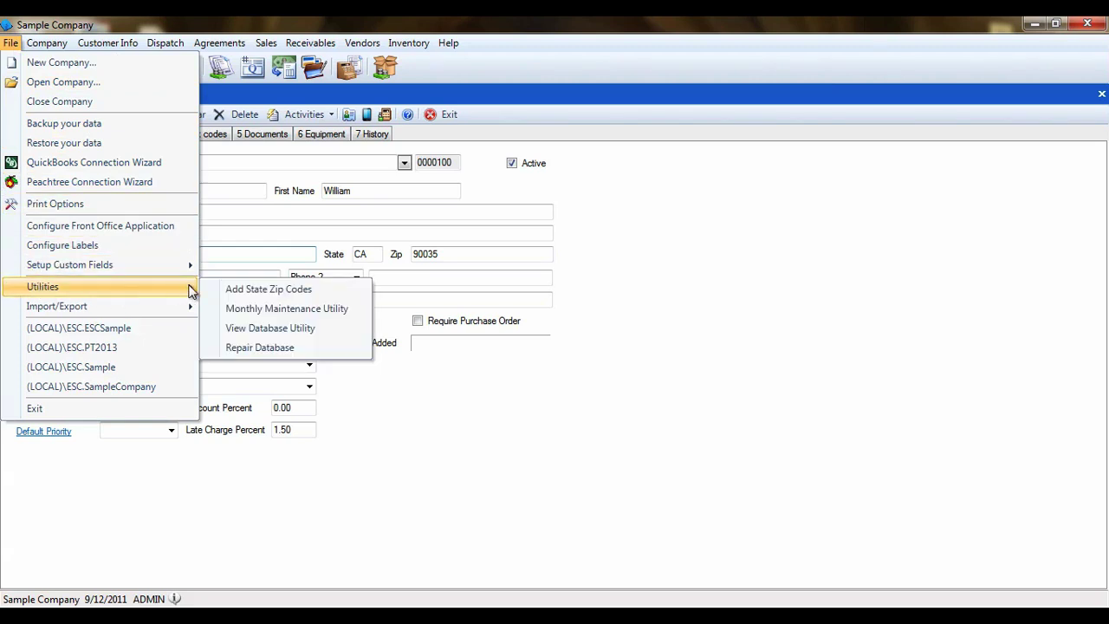
left_click(322, 292)
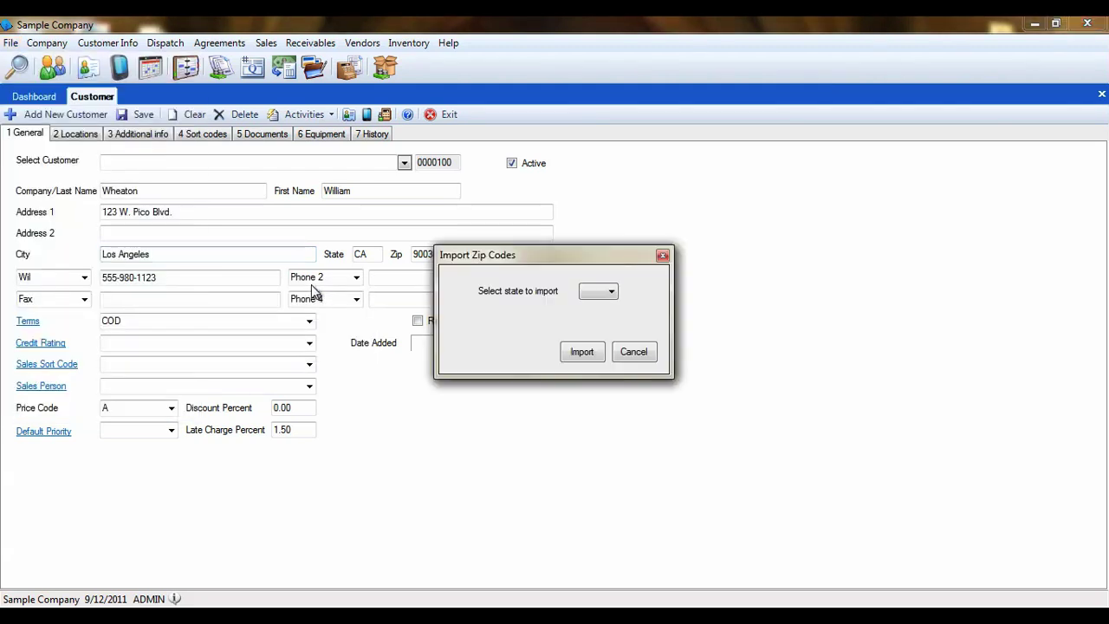
left_click(612, 294)
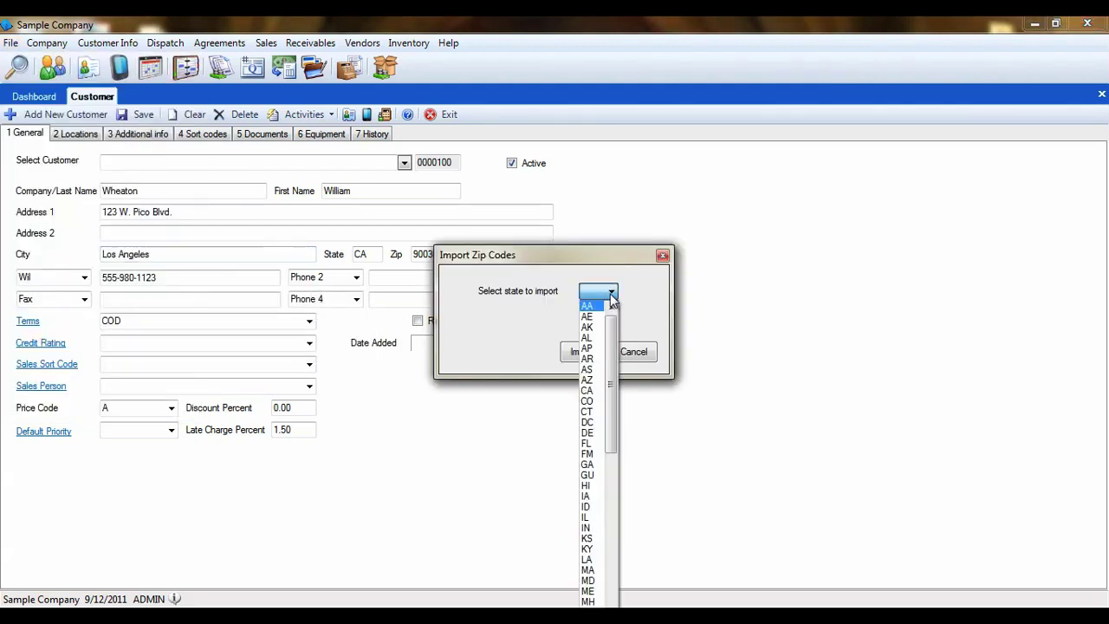
left_click(613, 297)
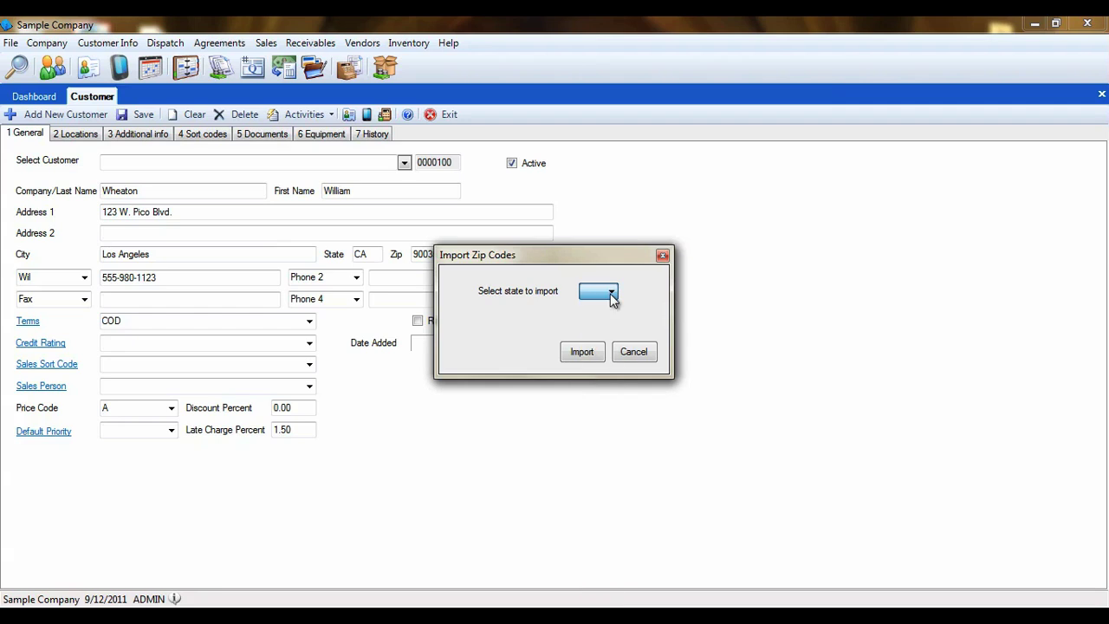
left_click(630, 351)
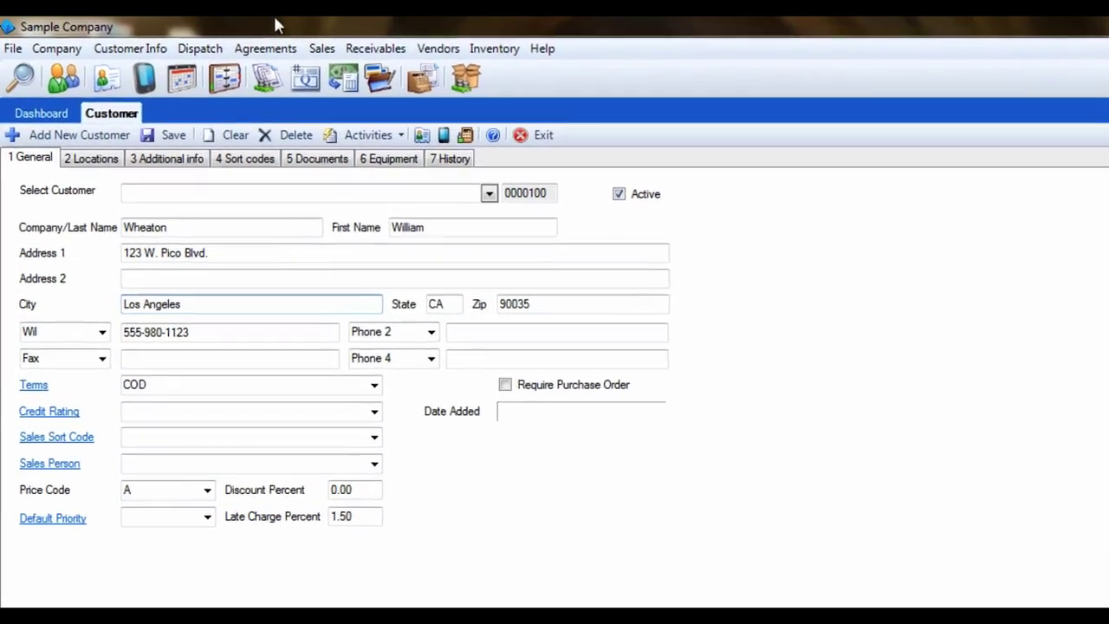
Step: Show System Setup's Customer tab: 1.50 late charge, COD terms, 15.00 trip charge
left_click(58, 49)
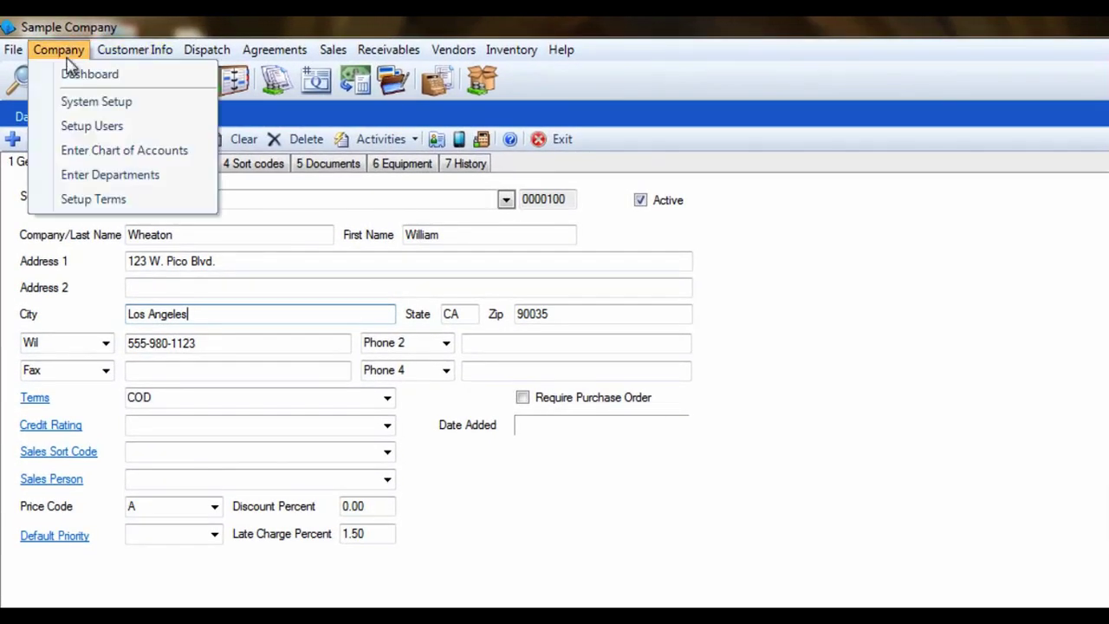
left_click(87, 102)
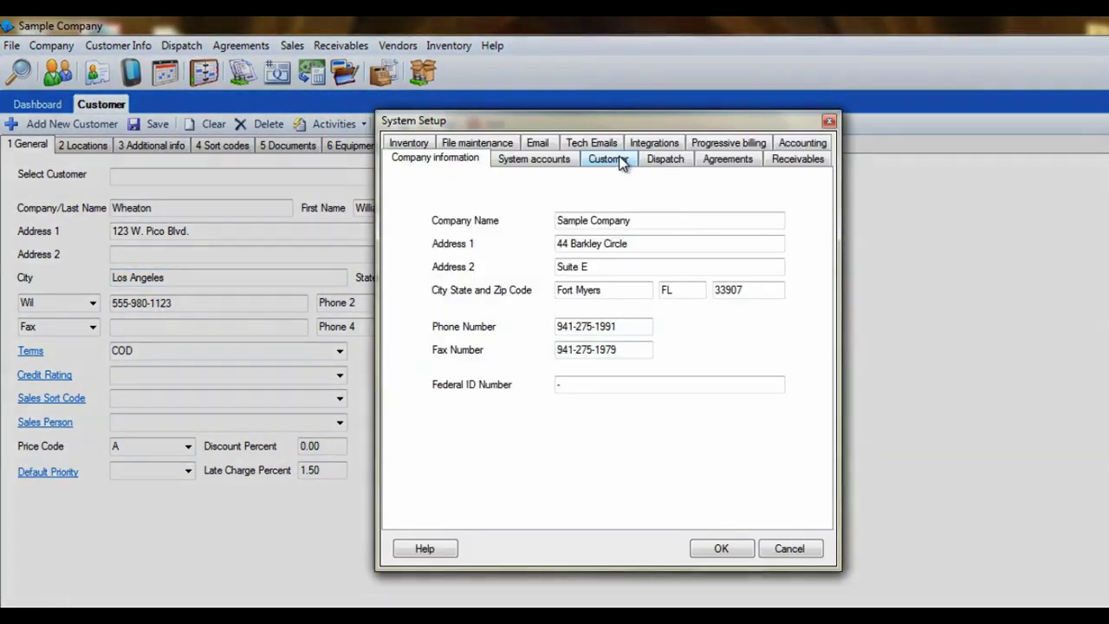
left_click(621, 161)
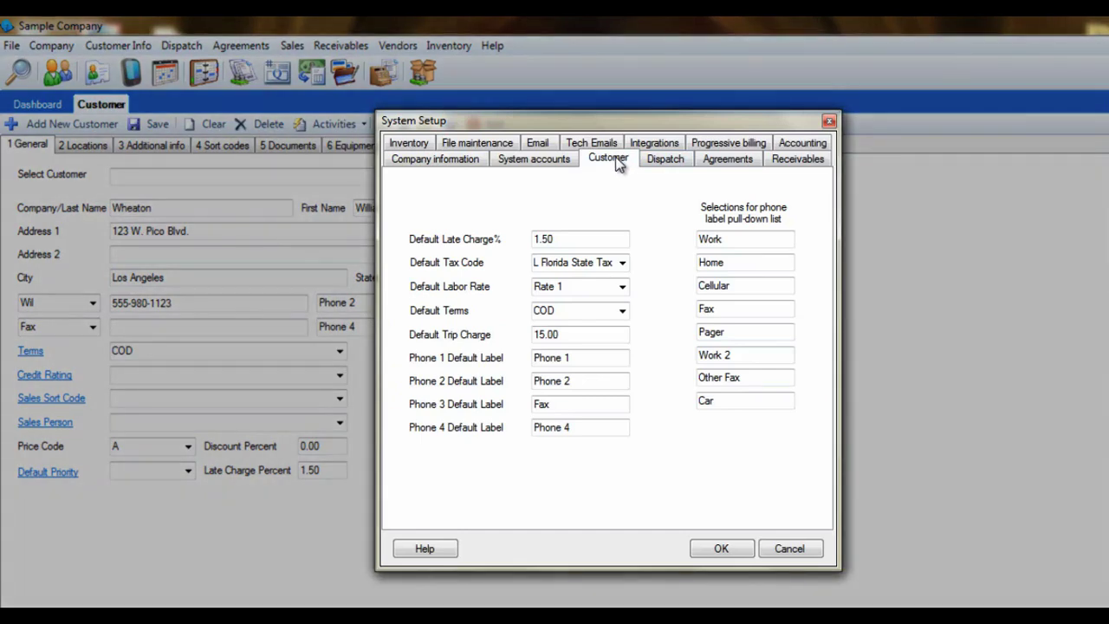